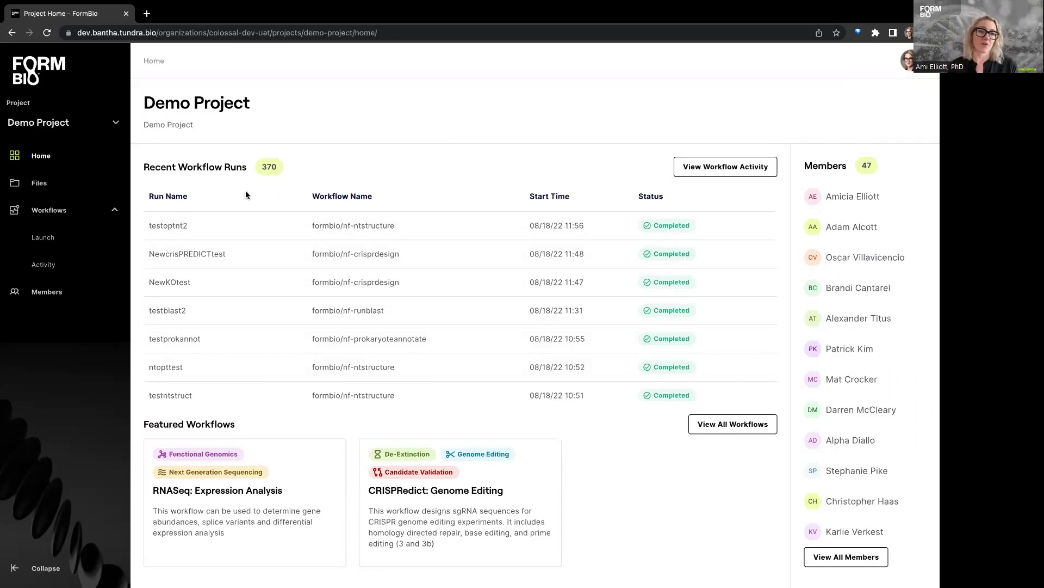
Open the Demo Project's Files to list the demo-project folder's 36 items
{"action": "left_click", "coordinate": [46, 185]}
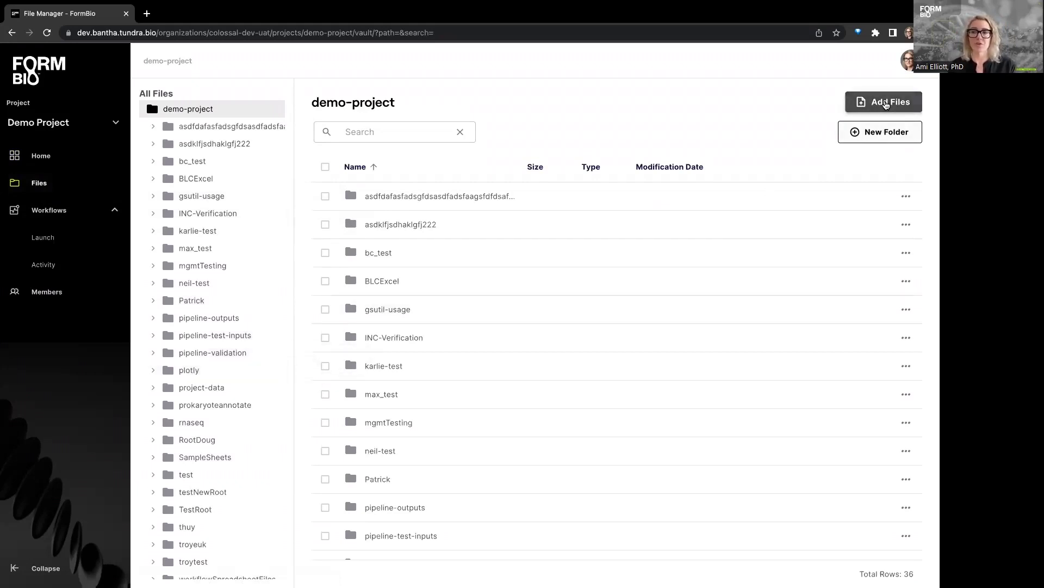
Open and dismiss the Upload Files dialog, then go to the workflow Launch catalogue
{"action": "left_click", "coordinate": [886, 103]}
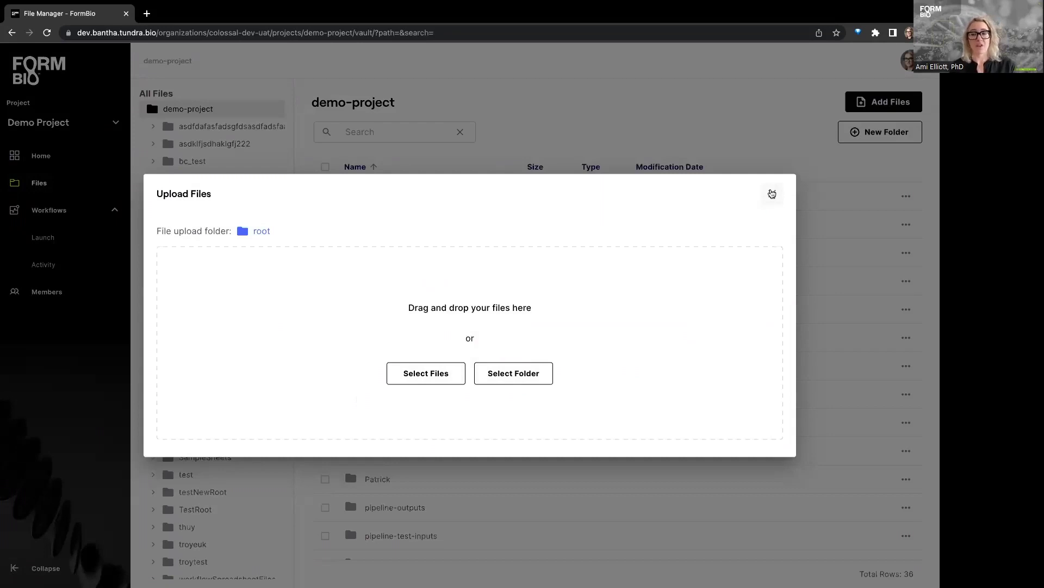
{"action": "left_click", "coordinate": [772, 193]}
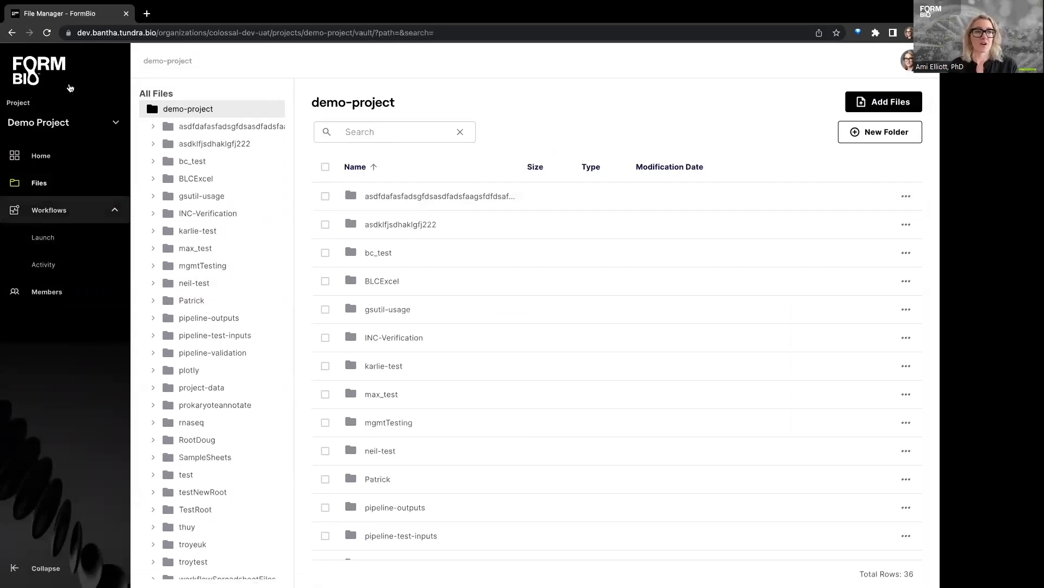
{"action": "left_click", "coordinate": [58, 213]}
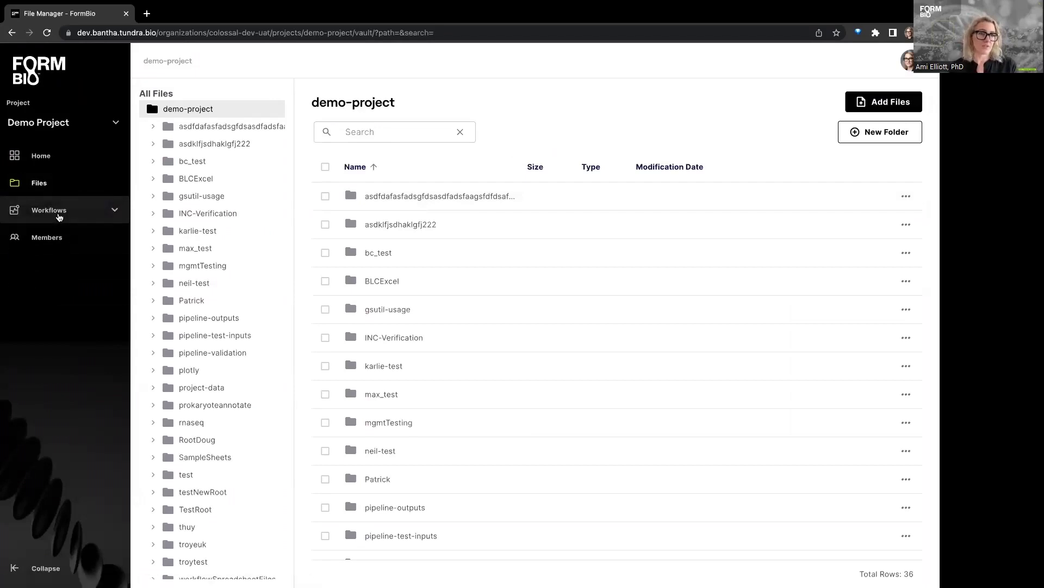
{"action": "left_click", "coordinate": [59, 212]}
{"action": "left_click", "coordinate": [69, 247]}
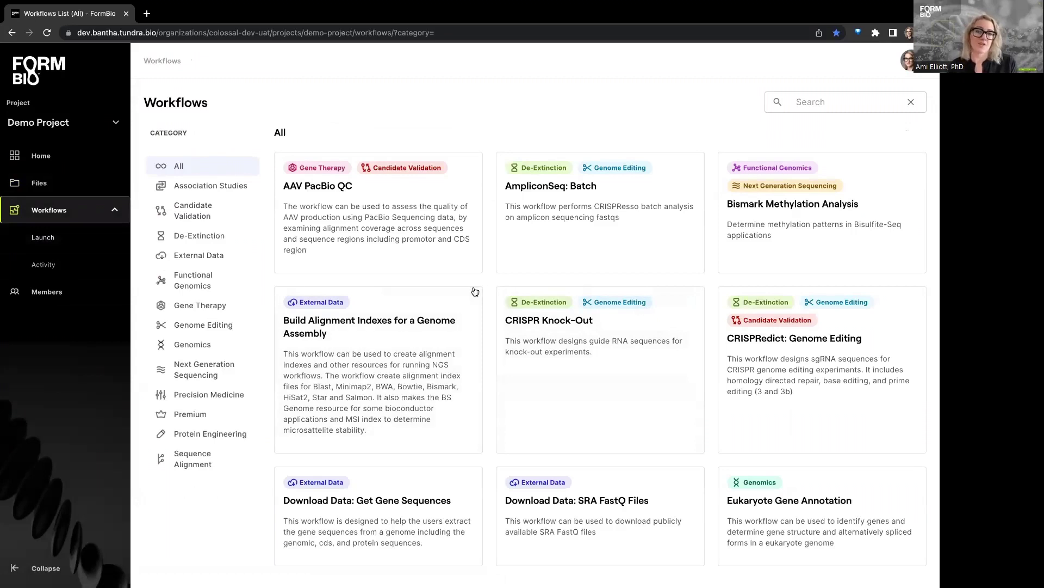
Browse the Gene Therapy and Genome Editing categories, then search all workflows for 'rnase'
{"action": "scroll", "coordinate": [479, 282], "scroll_direction": "down", "scroll_amount": 7}
{"action": "scroll", "coordinate": [475, 282], "scroll_direction": "down", "scroll_amount": 8}
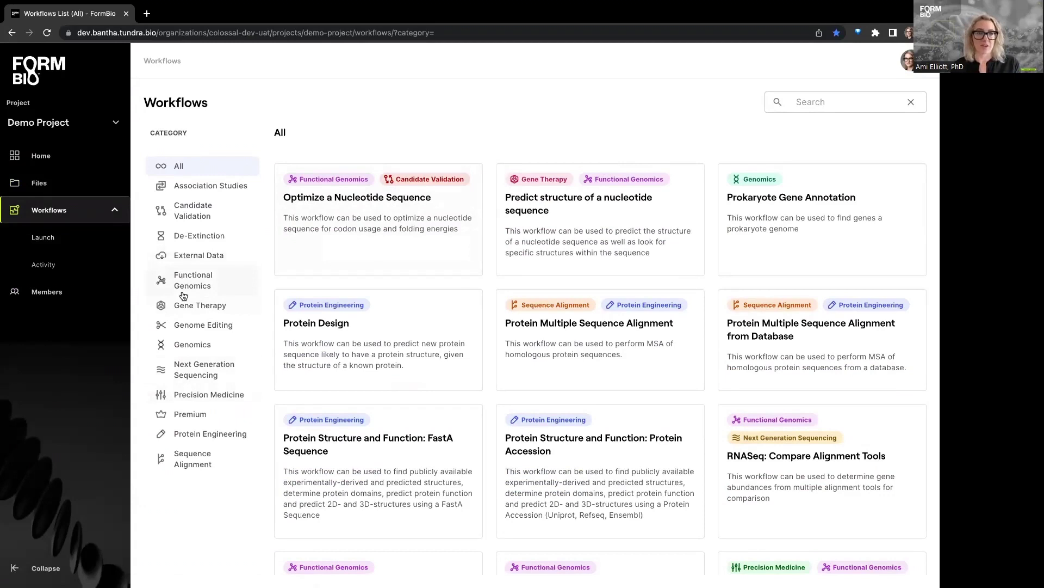
{"action": "left_click", "coordinate": [193, 311]}
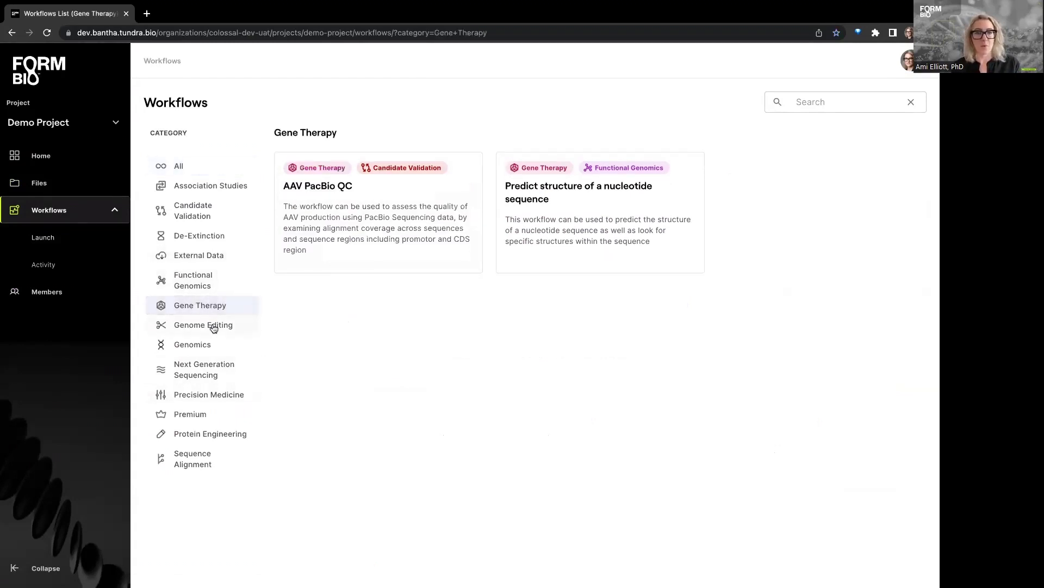
{"action": "left_click", "coordinate": [206, 329]}
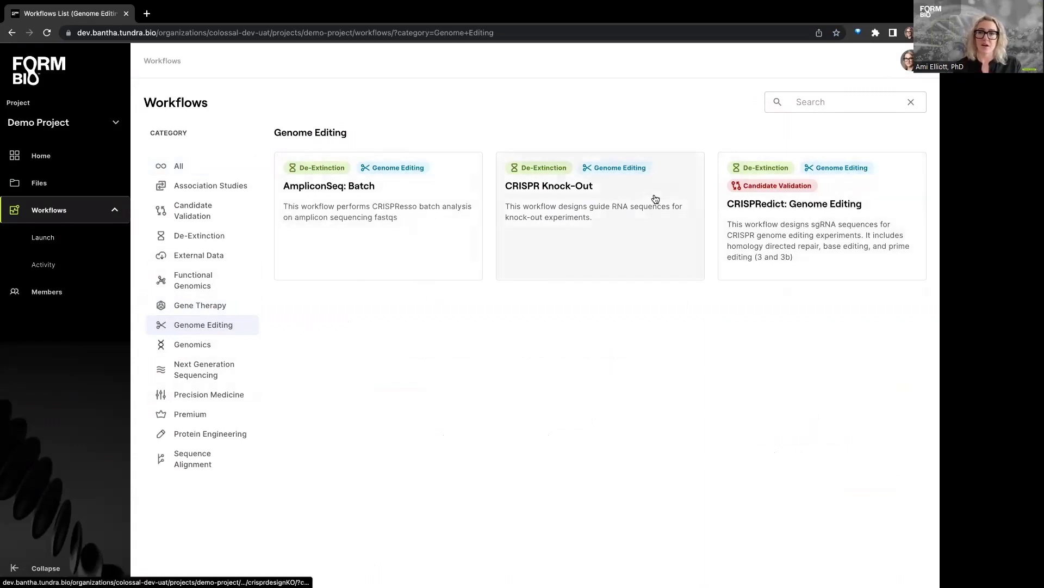
{"action": "left_click", "coordinate": [179, 167]}
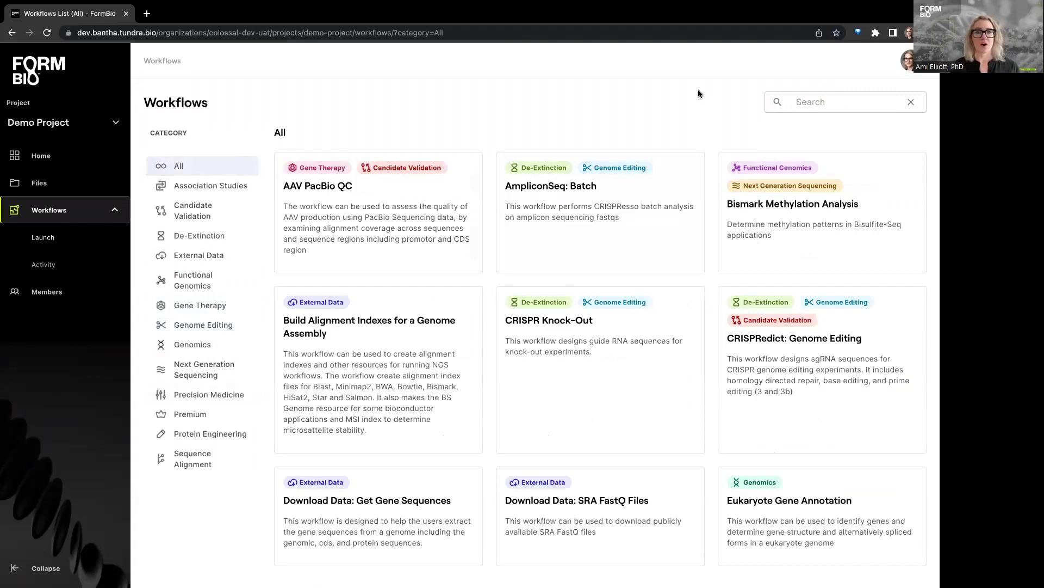
{"action": "left_click", "coordinate": [828, 96]}
{"action": "type", "text": "rnas"}
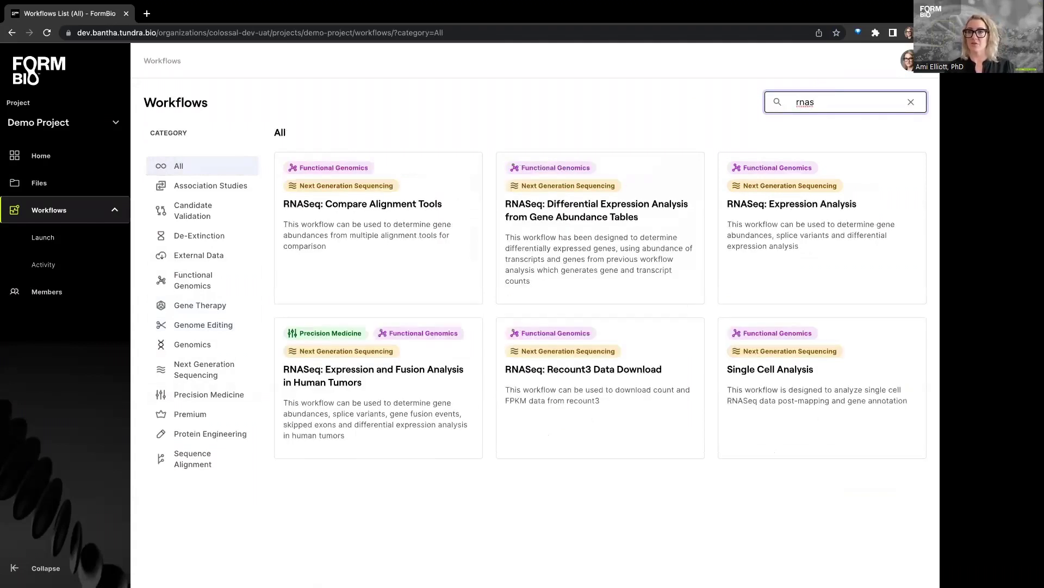
{"action": "type", "text": "e"}
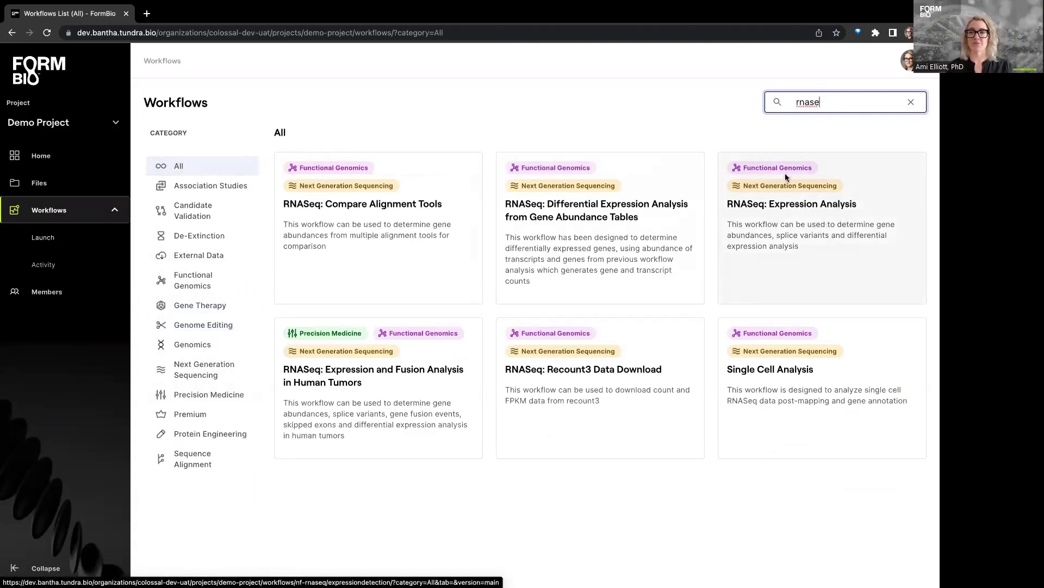
Review RNASeq: Expression Analysis's Inputs, Outputs and Citations, then start a new run
{"action": "left_click", "coordinate": [827, 219]}
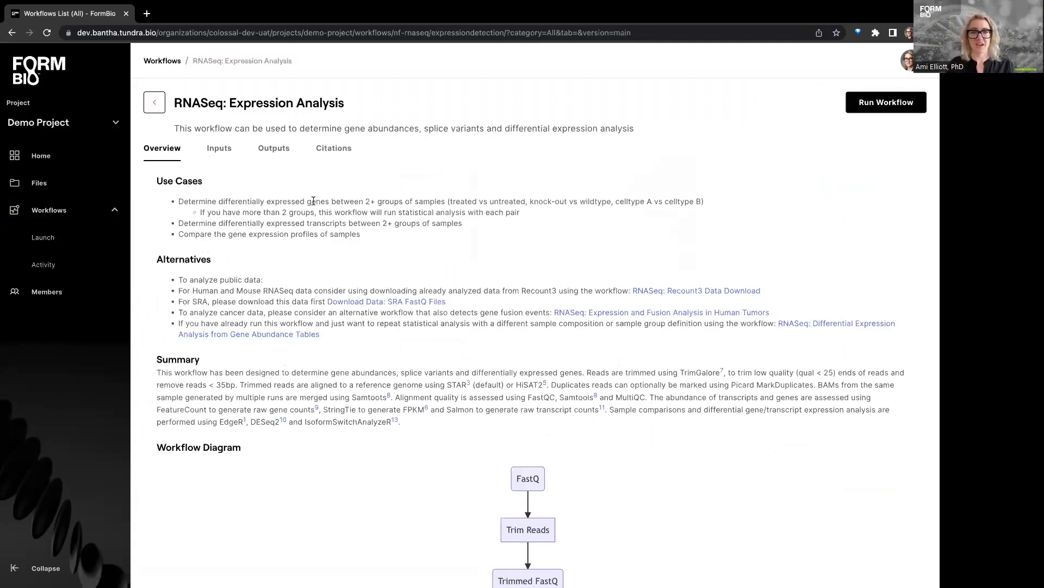
{"action": "left_click", "coordinate": [228, 154]}
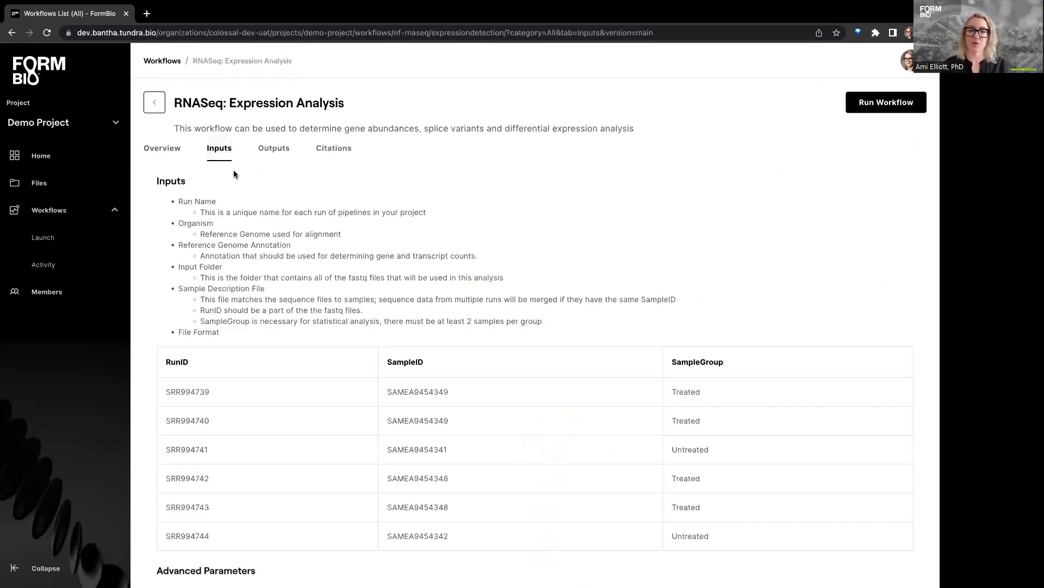
{"action": "left_click", "coordinate": [275, 159]}
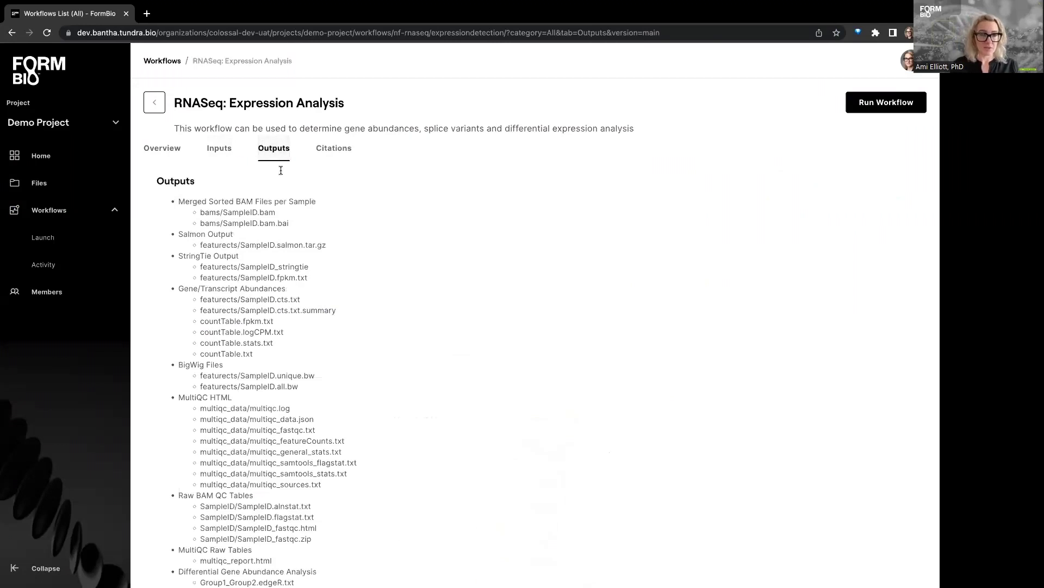
{"action": "scroll", "coordinate": [299, 311], "scroll_direction": "down", "scroll_amount": 3}
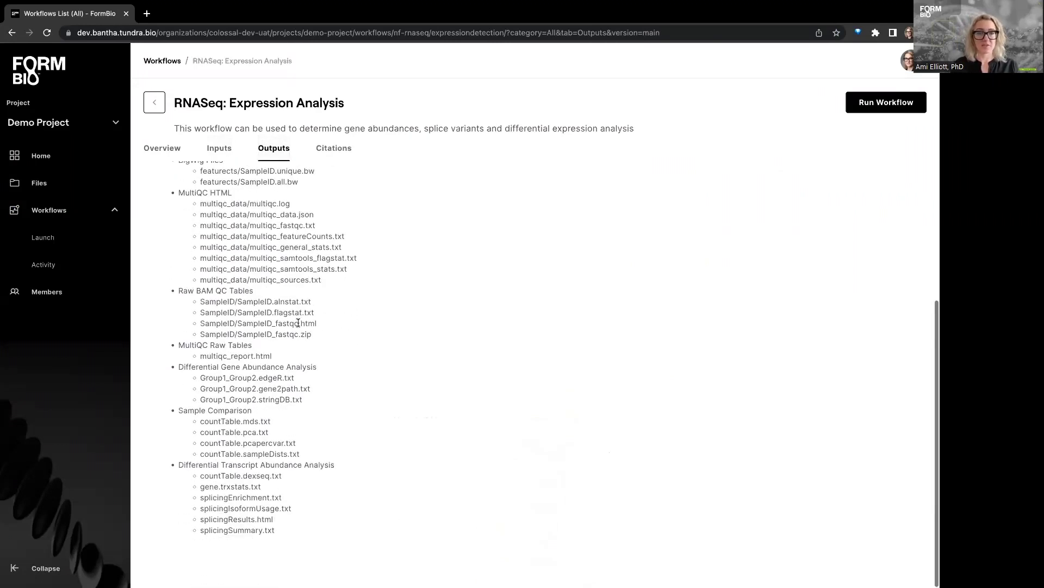
{"action": "scroll", "coordinate": [299, 318], "scroll_direction": "up", "scroll_amount": 3}
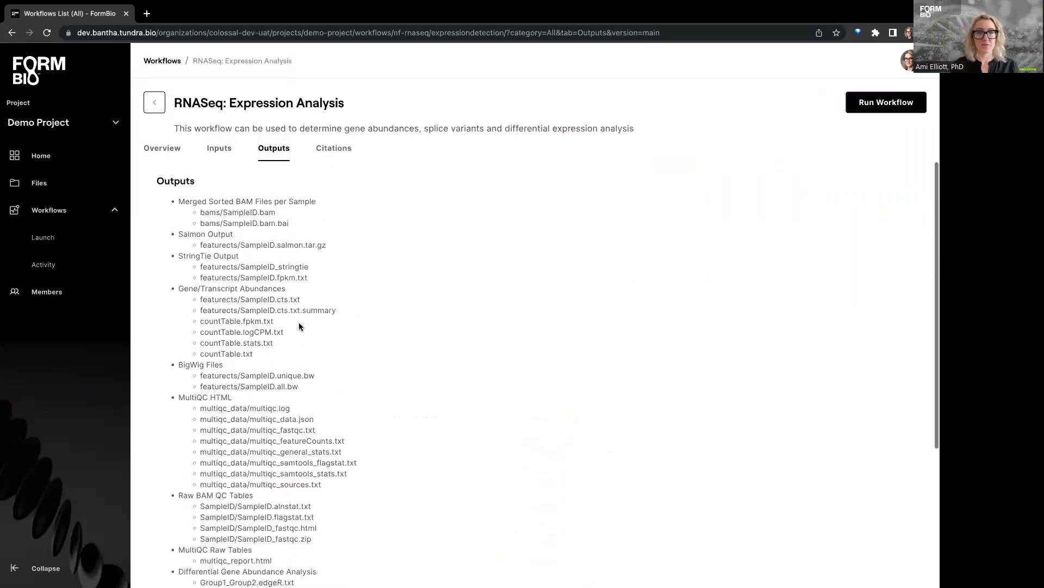
{"action": "left_click", "coordinate": [330, 150]}
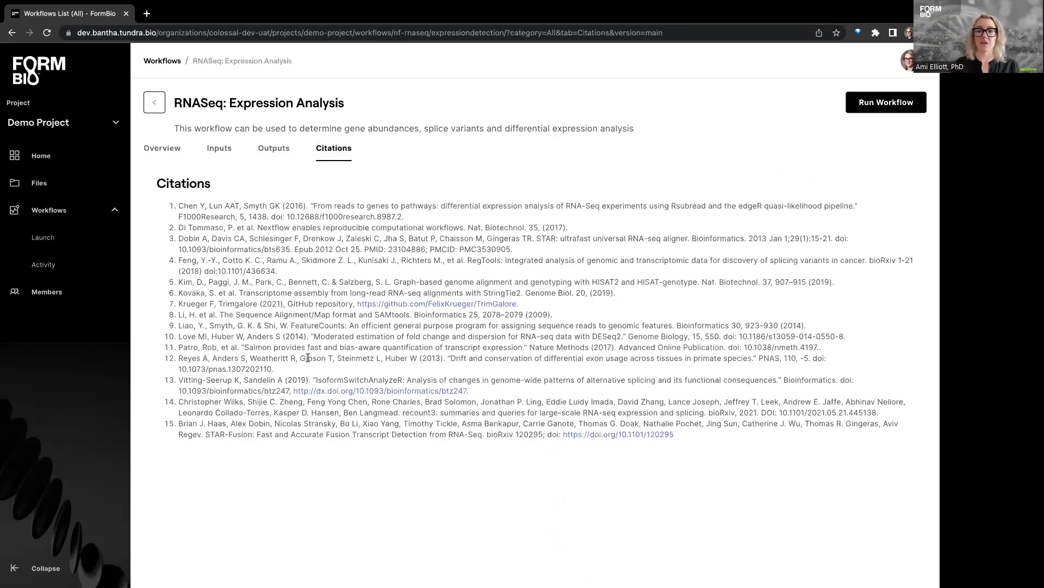
{"action": "left_click", "coordinate": [168, 154]}
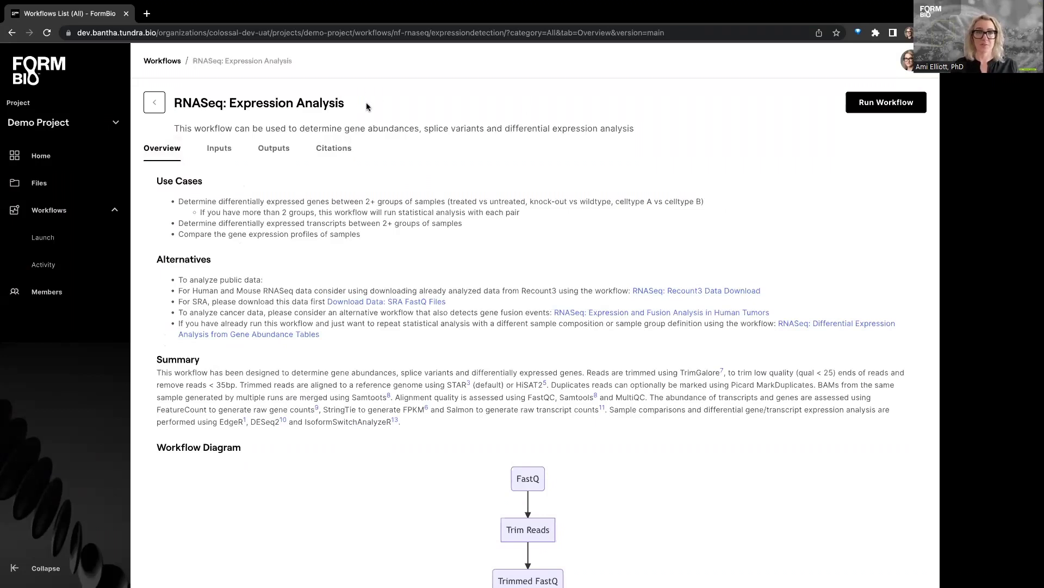
{"action": "left_click", "coordinate": [900, 110]}
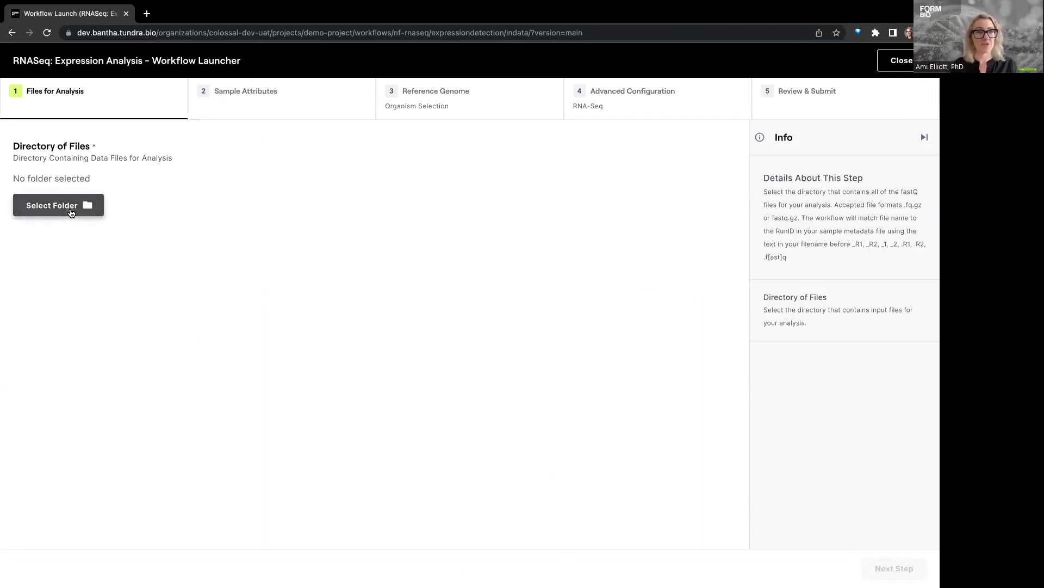
Select pipeline-validation/rnaseq as the input folder and proceed to Sample Attributes
{"action": "left_click", "coordinate": [72, 210]}
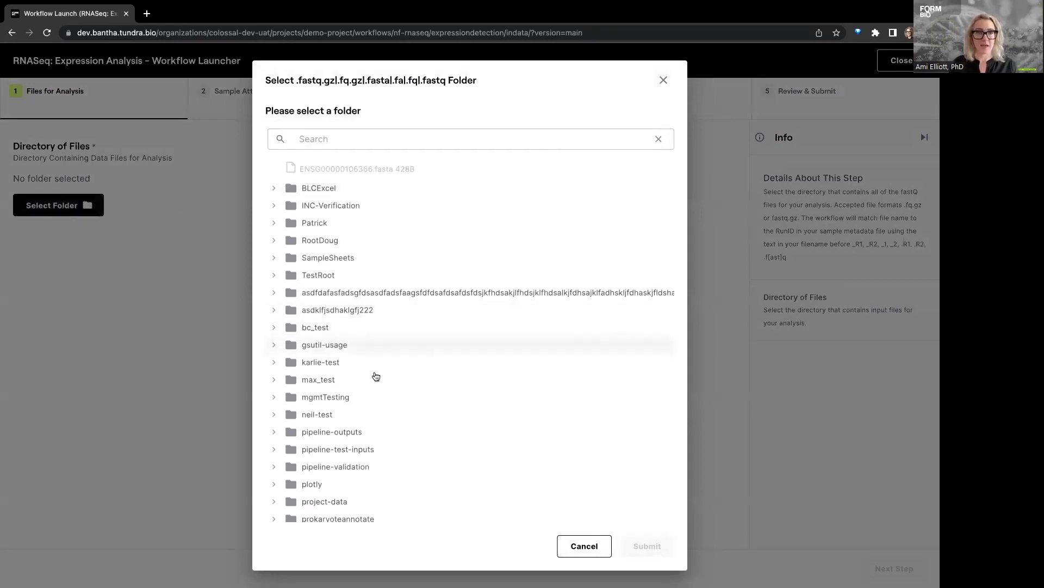
{"action": "scroll", "coordinate": [392, 428], "scroll_direction": "down", "scroll_amount": 3}
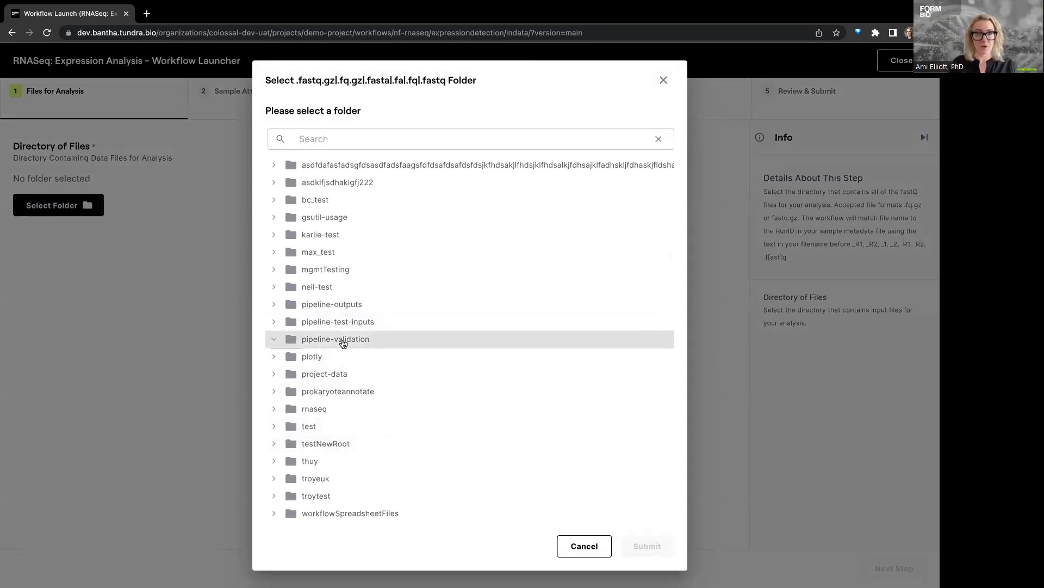
{"action": "left_click", "coordinate": [344, 345]}
{"action": "scroll", "coordinate": [356, 433], "scroll_direction": "down", "scroll_amount": 6}
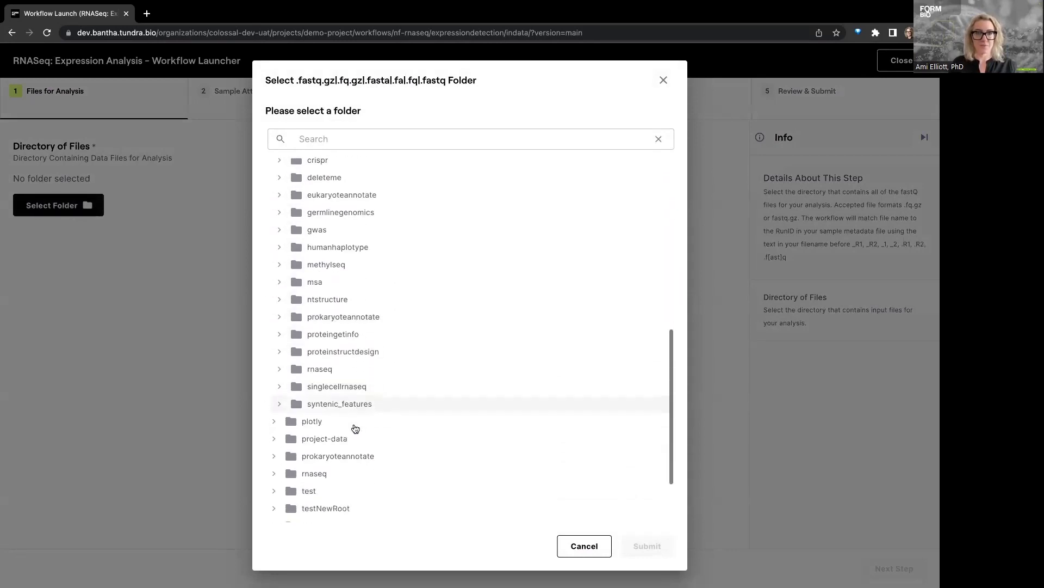
{"action": "left_click", "coordinate": [329, 372]}
{"action": "left_click", "coordinate": [658, 546]}
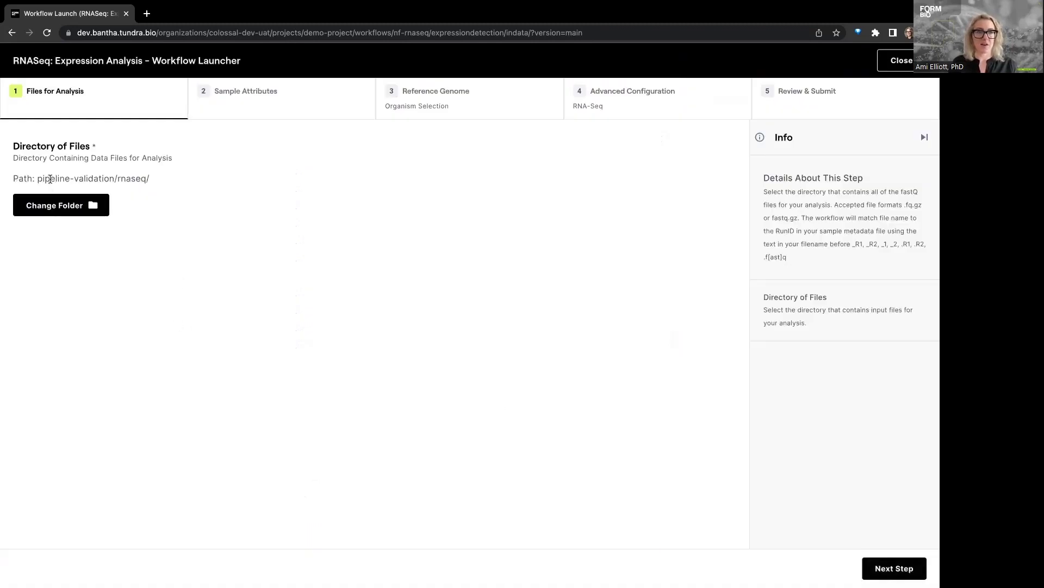
{"action": "triple_click", "coordinate": [50, 179]}
{"action": "left_click", "coordinate": [162, 200]}
{"action": "left_click", "coordinate": [241, 99]}
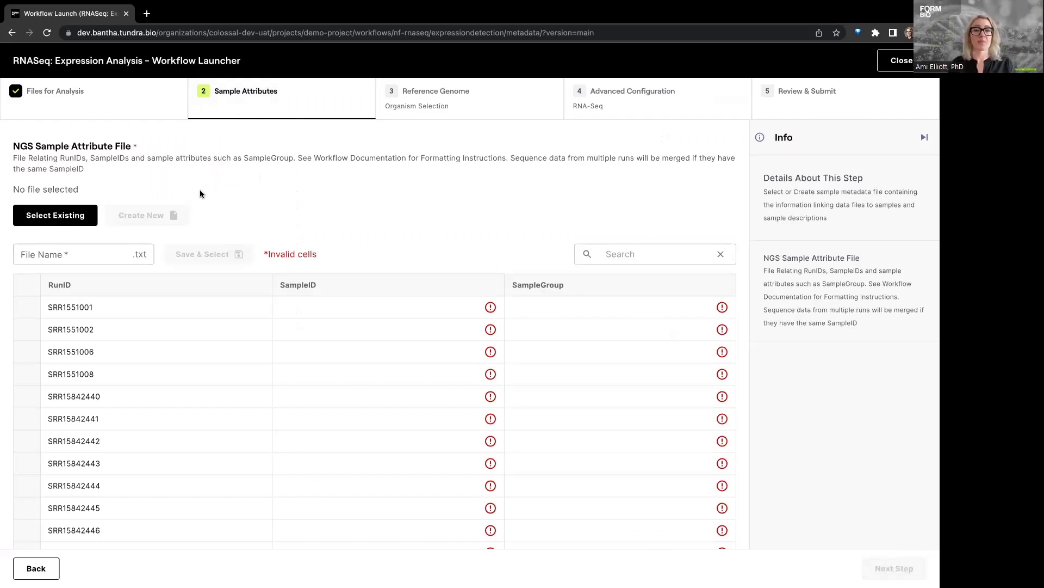
Attach the existing design.txt, keep the GRCh38 genome, and proceed to Review & Submit
{"action": "left_click", "coordinate": [63, 215]}
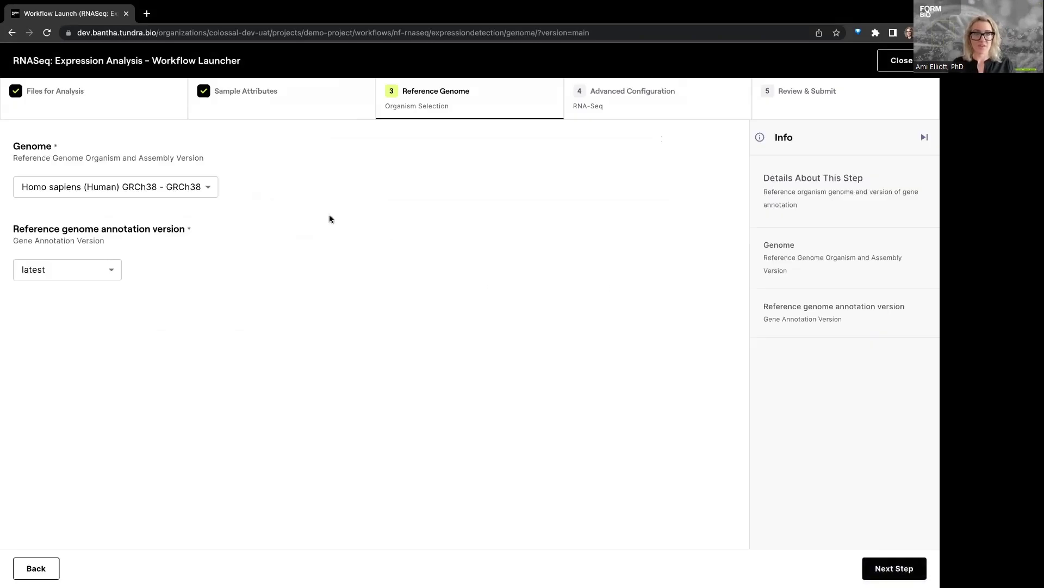
{"action": "left_click", "coordinate": [207, 194]}
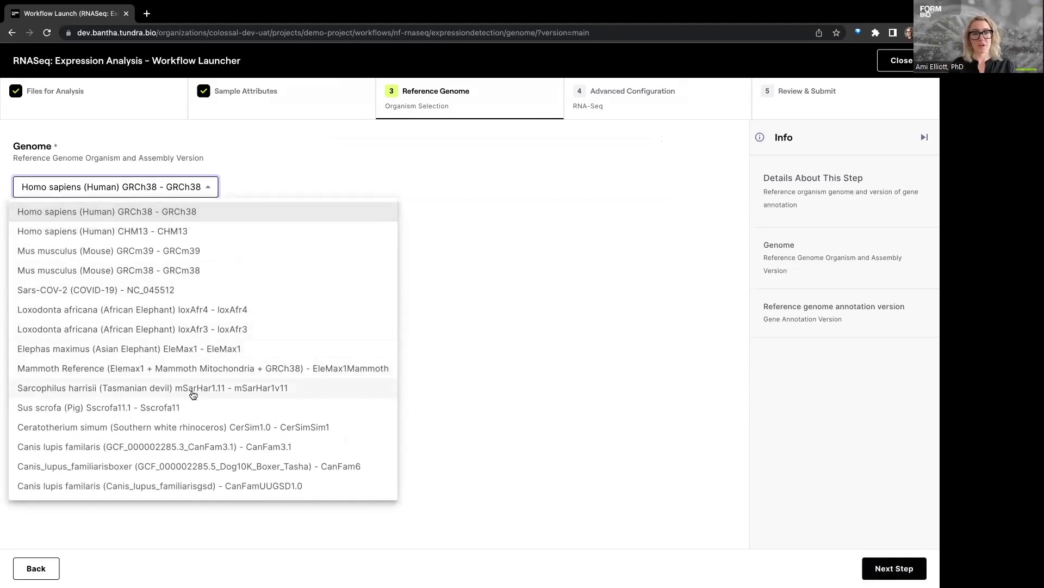
{"action": "left_click", "coordinate": [190, 371]}
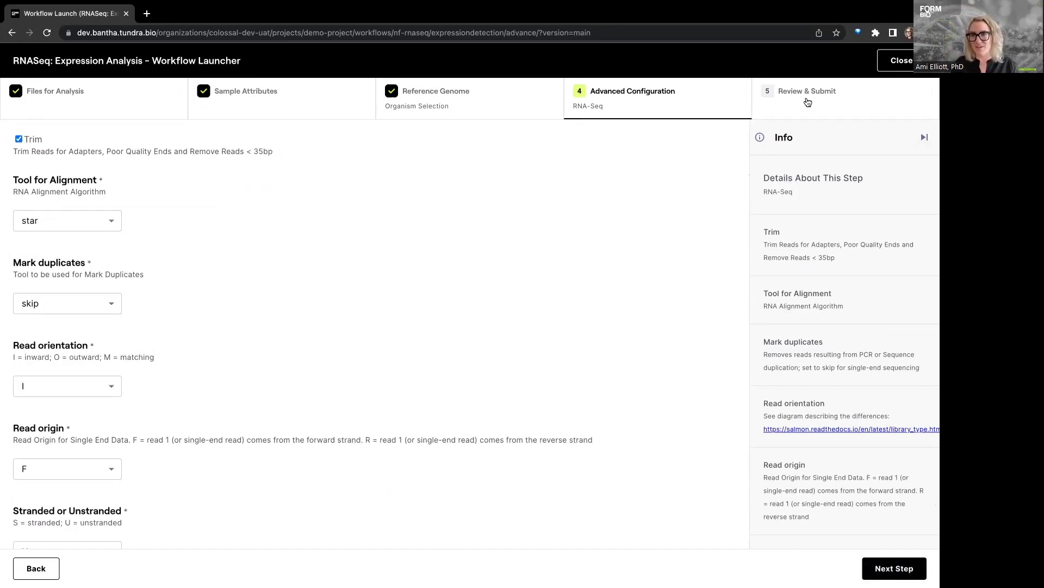
{"action": "left_click", "coordinate": [808, 102]}
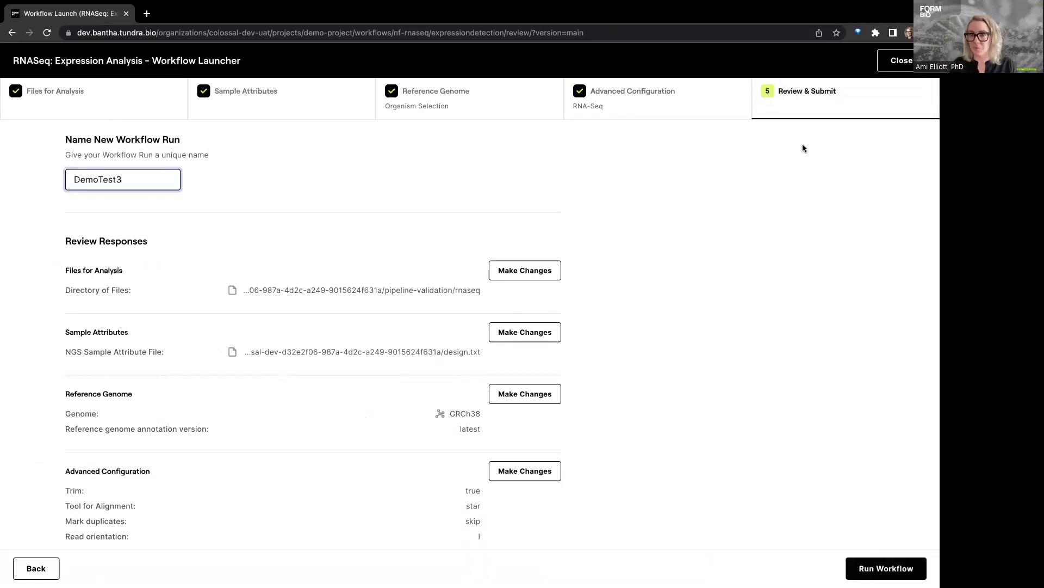
Close the launcher and confirm discarding the DemoTest3 run setup
{"action": "left_click", "coordinate": [899, 60]}
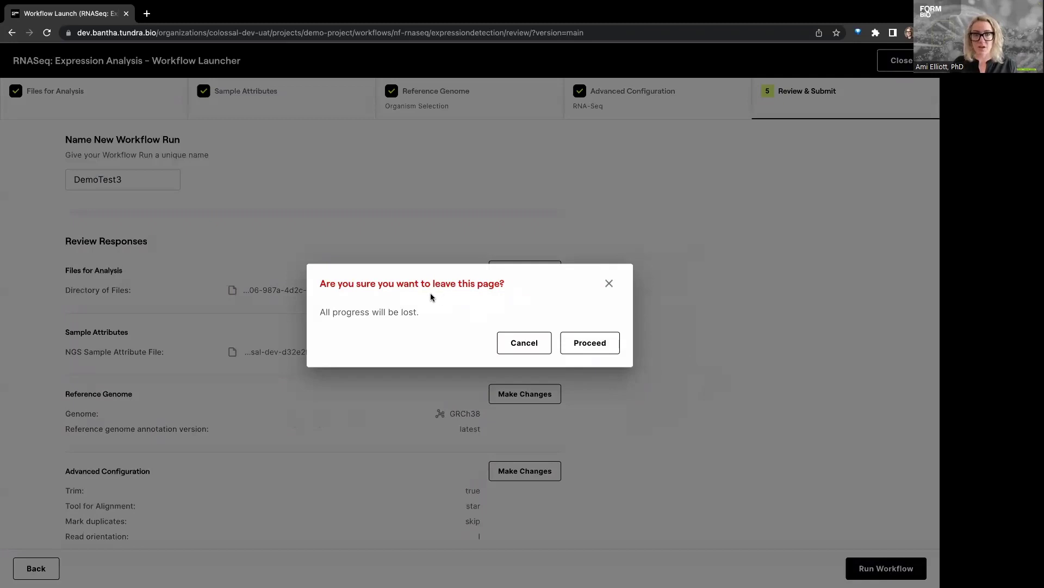
{"action": "left_click", "coordinate": [590, 343]}
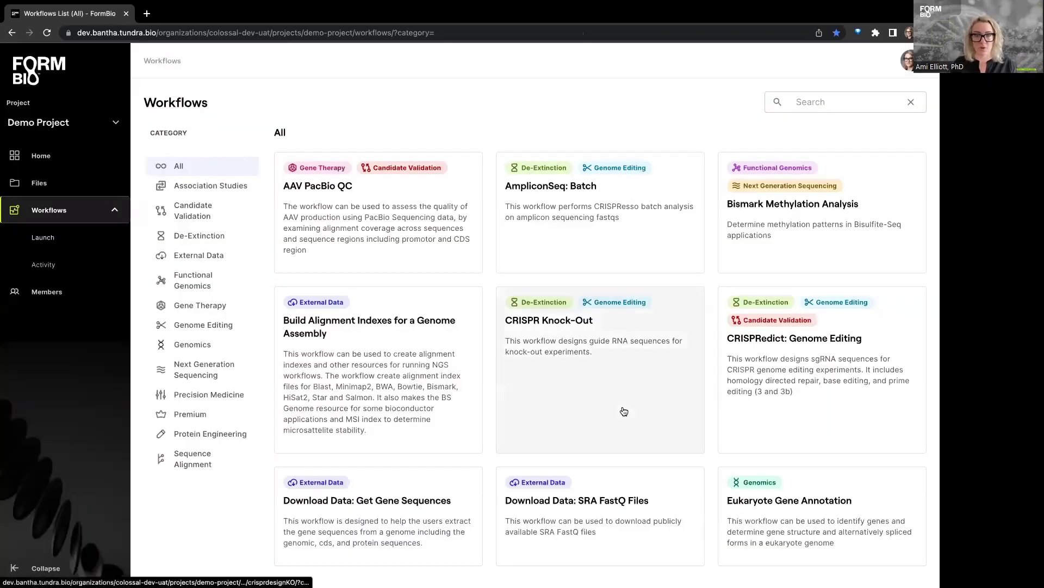
Open the BLCValidationRecalculate run from Workflow Activity and view its workflow trace and QC charts
{"action": "left_click", "coordinate": [47, 276]}
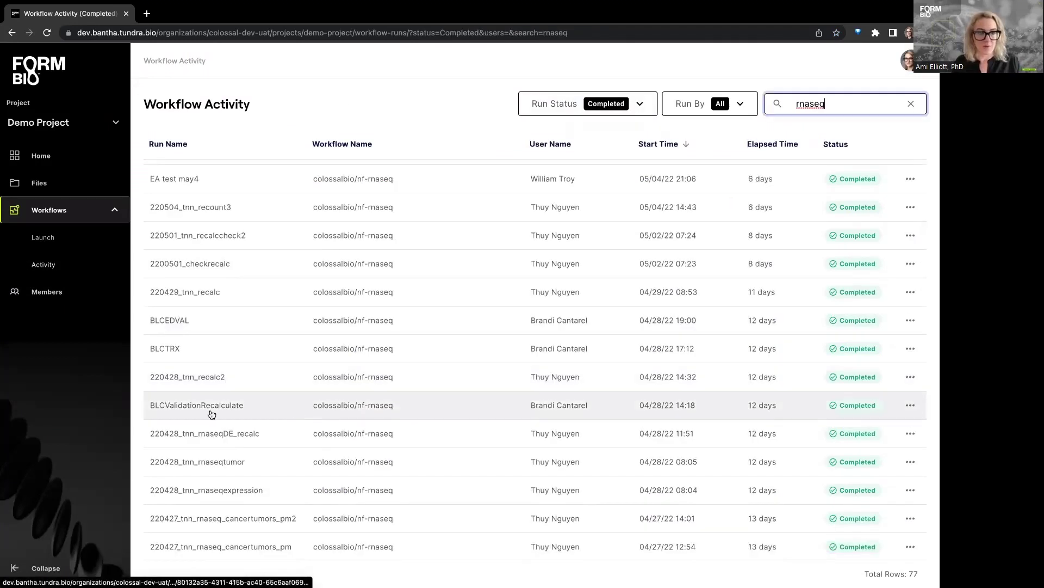
{"action": "left_click", "coordinate": [212, 413]}
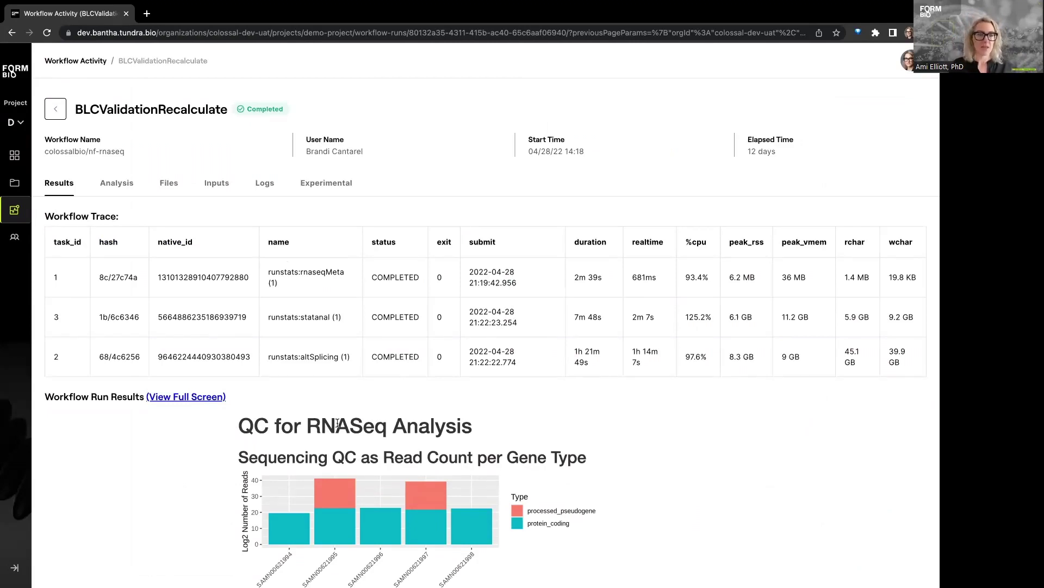
{"action": "scroll", "coordinate": [338, 424], "scroll_direction": "down", "scroll_amount": 3}
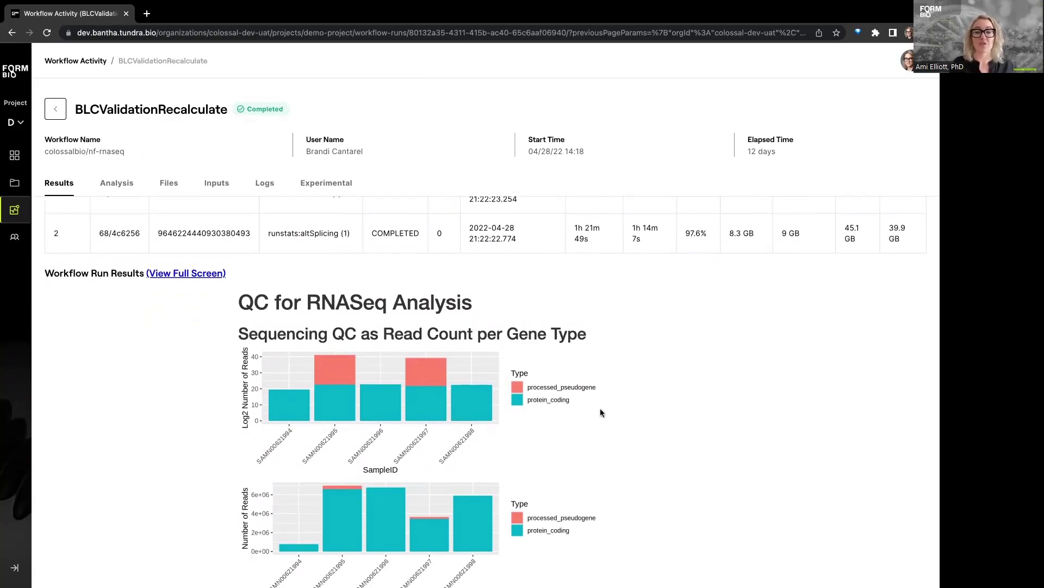
{"action": "scroll", "coordinate": [604, 399], "scroll_direction": "down", "scroll_amount": 2}
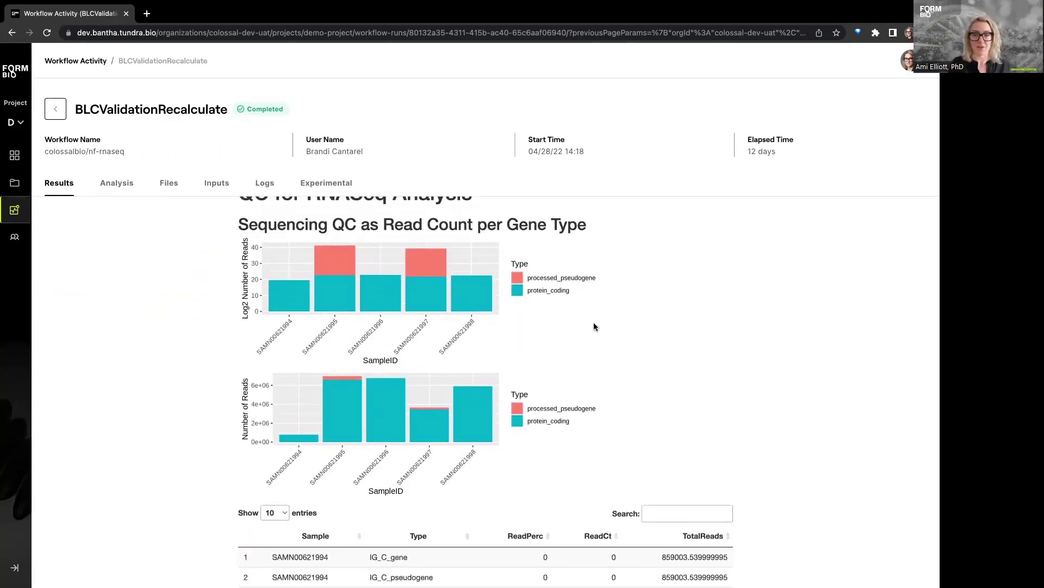
{"action": "scroll", "coordinate": [594, 326], "scroll_direction": "down", "scroll_amount": 7}
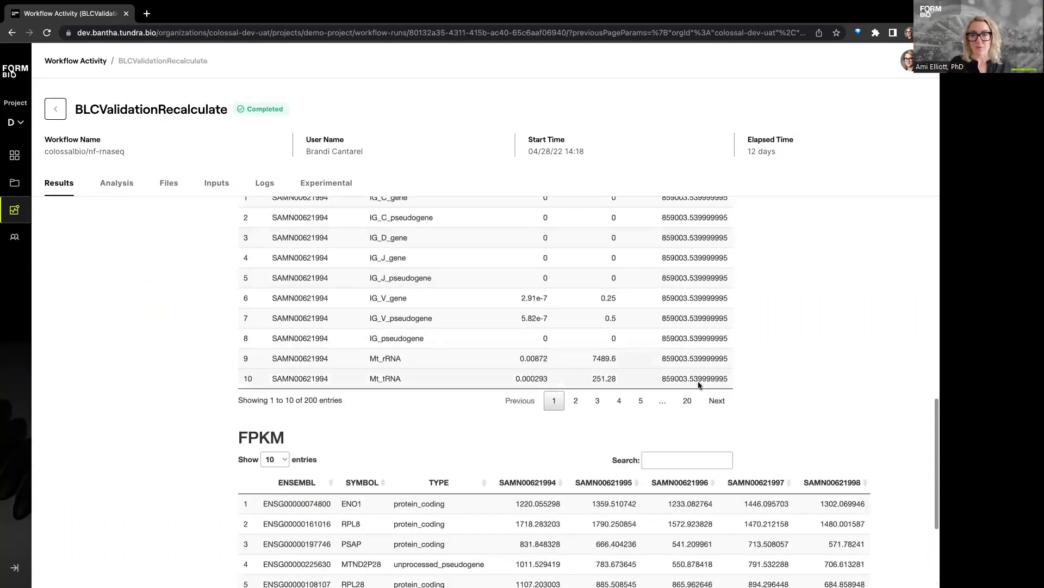
Scroll through the FPKM tables, heatmap and PCA results, then return to the top
{"action": "scroll", "coordinate": [699, 385], "scroll_direction": "down", "scroll_amount": 6}
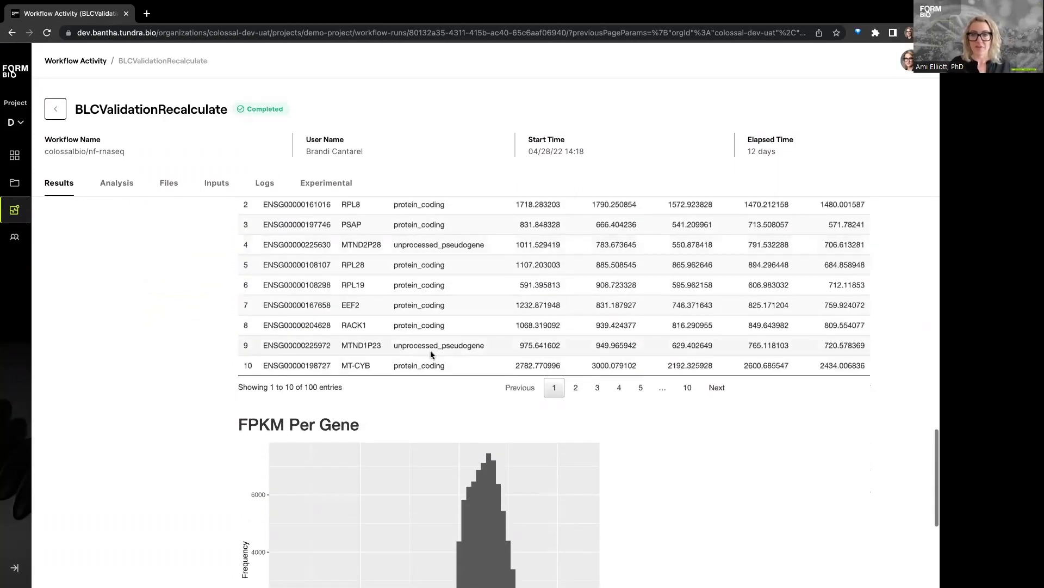
{"action": "scroll", "coordinate": [430, 354], "scroll_direction": "down", "scroll_amount": 6}
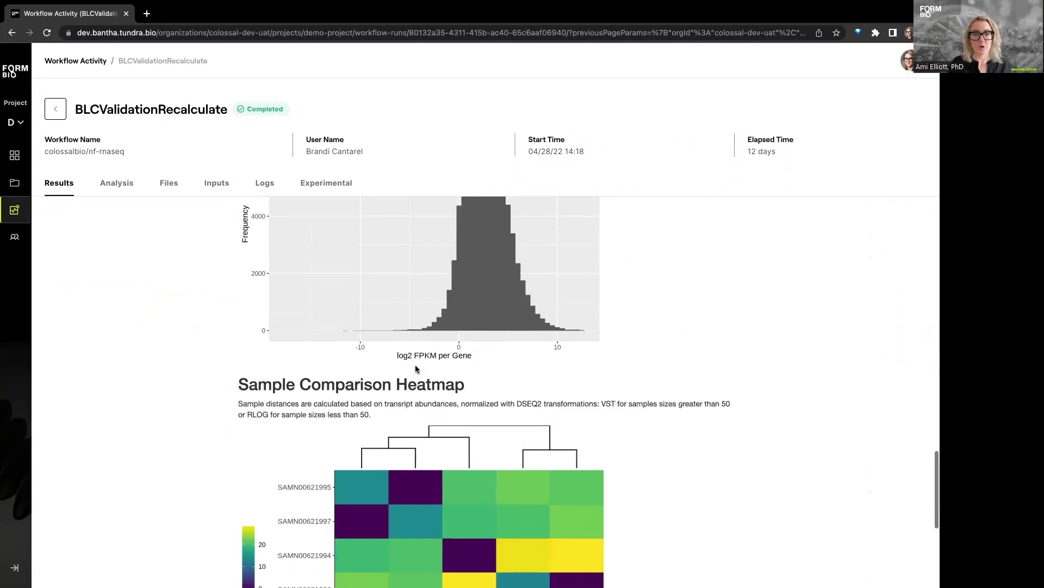
{"action": "scroll", "coordinate": [416, 369], "scroll_direction": "down", "scroll_amount": 3}
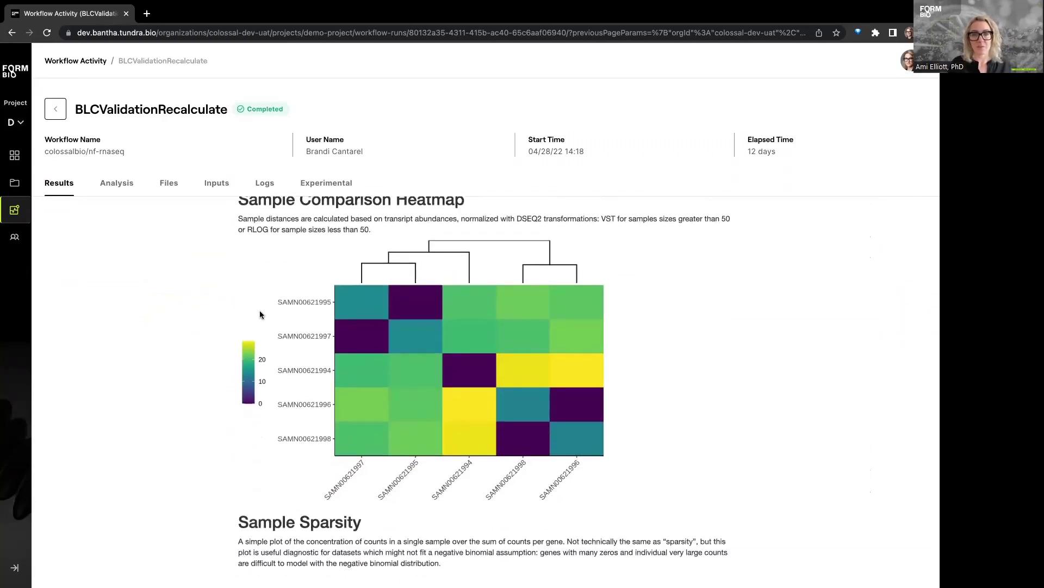
{"action": "scroll", "coordinate": [482, 463], "scroll_direction": "down", "scroll_amount": 5}
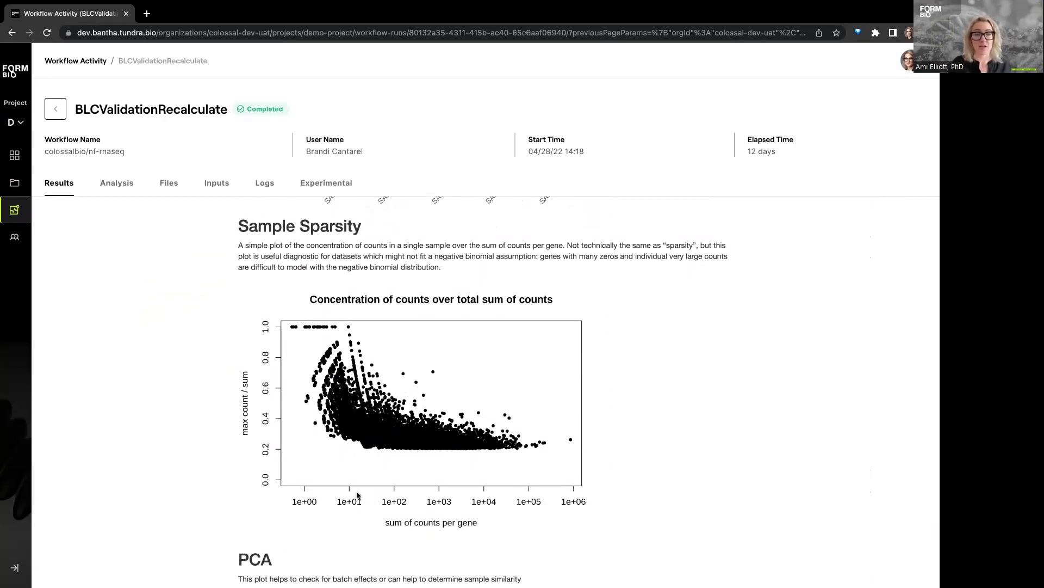
{"action": "scroll", "coordinate": [420, 559], "scroll_direction": "down", "scroll_amount": 7}
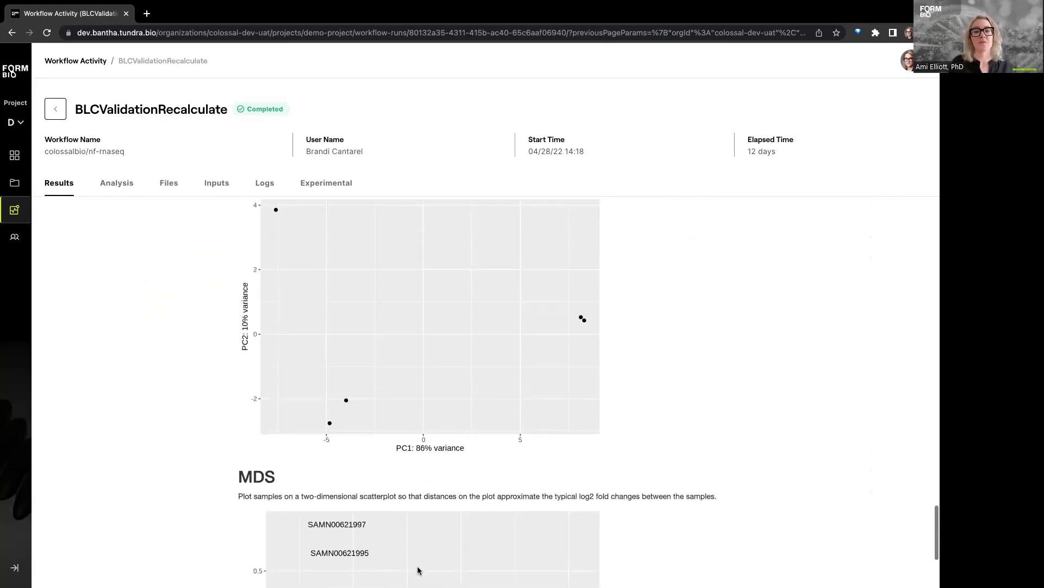
{"action": "scroll", "coordinate": [416, 573], "scroll_direction": "up", "scroll_amount": 3}
{"action": "scroll", "coordinate": [415, 573], "scroll_direction": "up", "scroll_amount": 6}
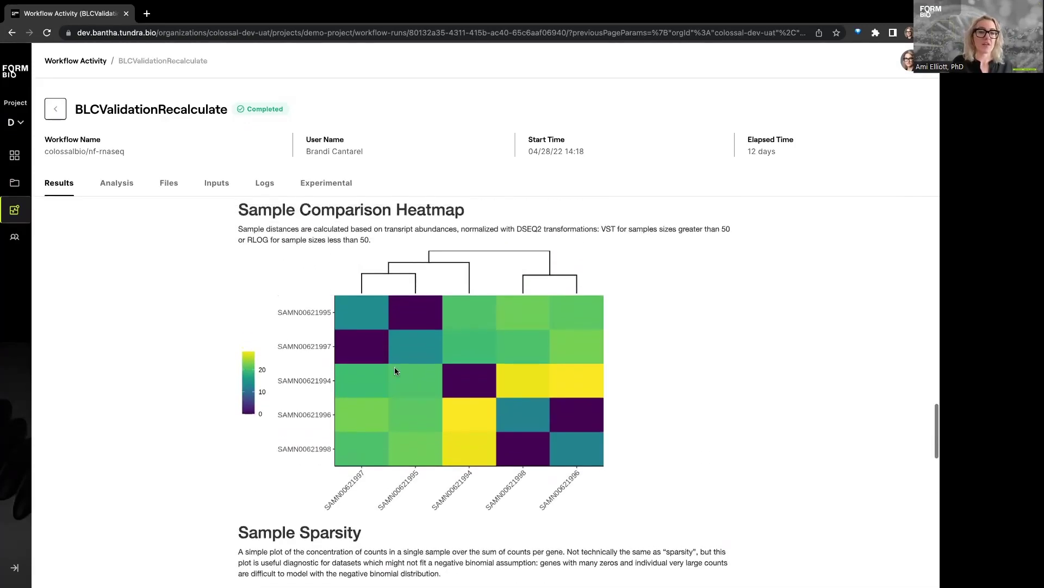
{"action": "scroll", "coordinate": [407, 478], "scroll_direction": "up", "scroll_amount": 5}
{"action": "scroll", "coordinate": [403, 482], "scroll_direction": "up", "scroll_amount": 10}
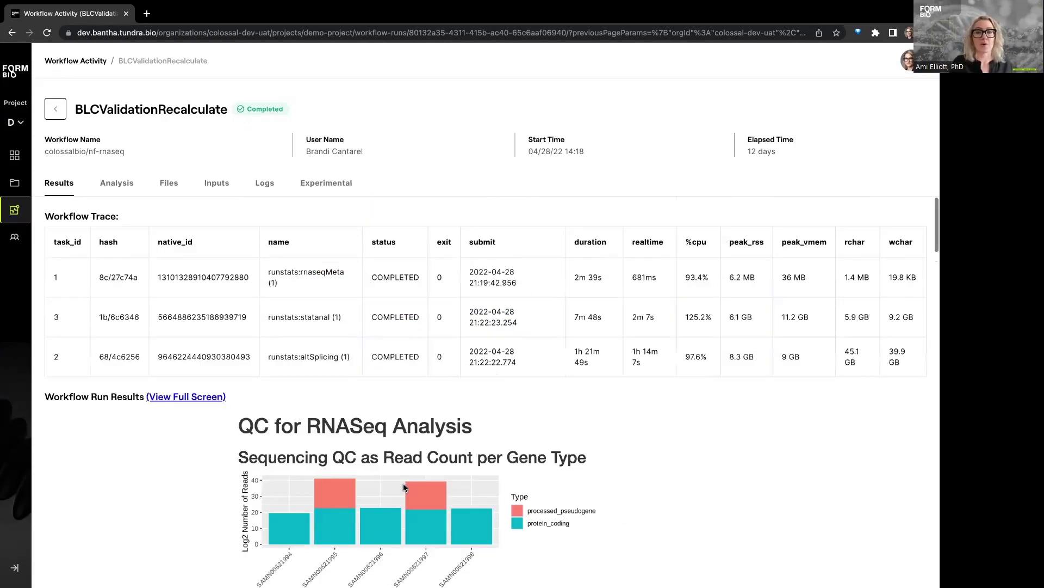
{"action": "scroll", "coordinate": [398, 488], "scroll_direction": "down", "scroll_amount": 3}
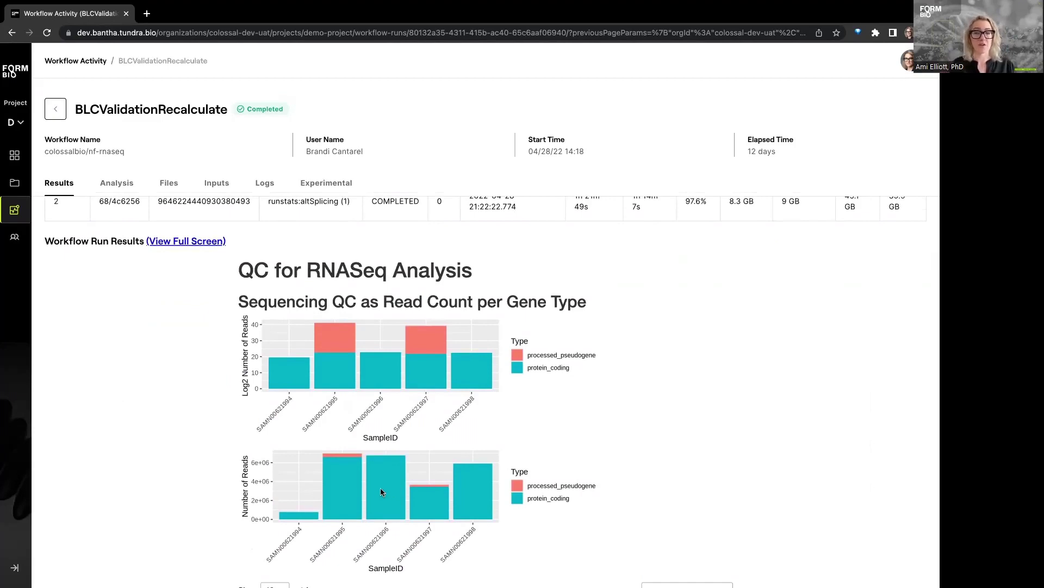
{"action": "scroll", "coordinate": [380, 488], "scroll_direction": "up", "scroll_amount": 3}
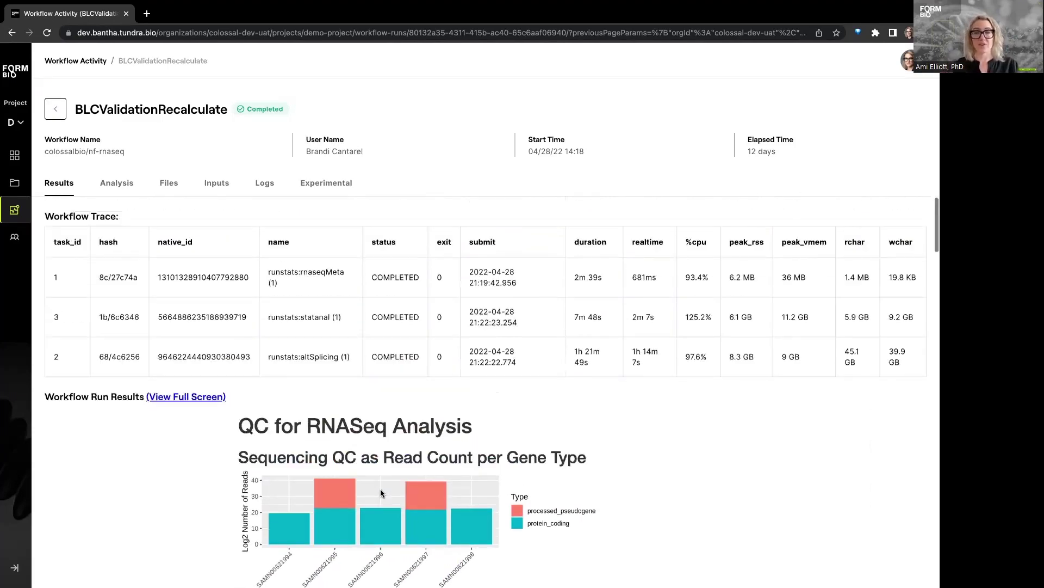
Colour the PCA Analysis by SampleID, then show DEG Scatter Plots for Treated_Untreated
{"action": "left_click", "coordinate": [132, 185]}
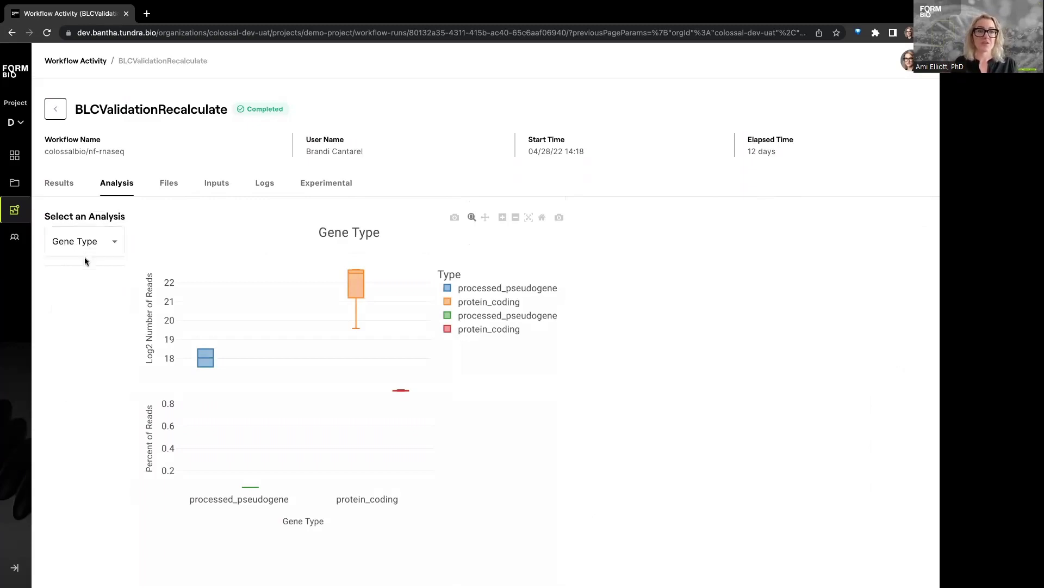
{"action": "left_click", "coordinate": [93, 241]}
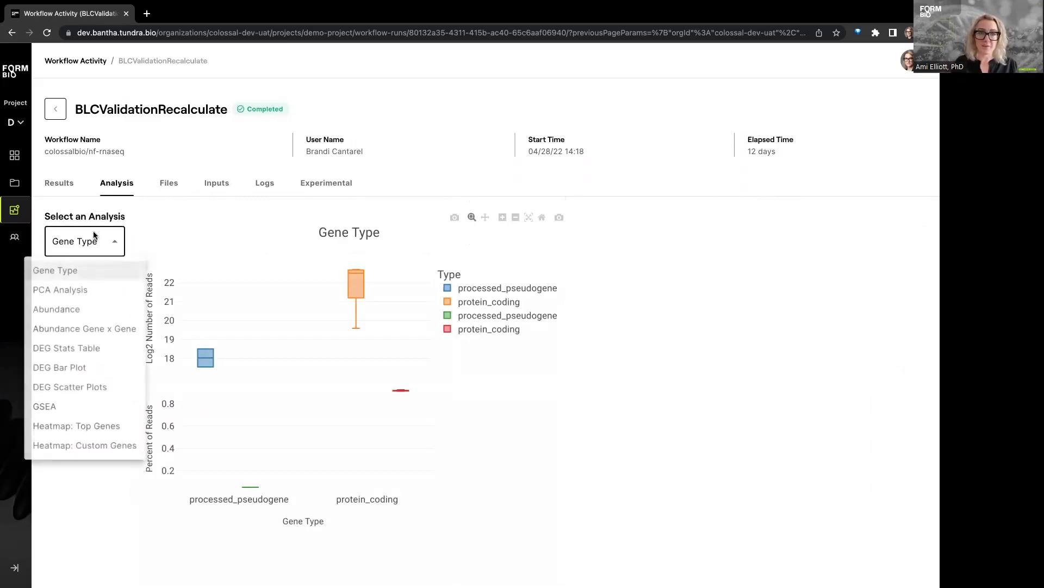
{"action": "left_click", "coordinate": [112, 292]}
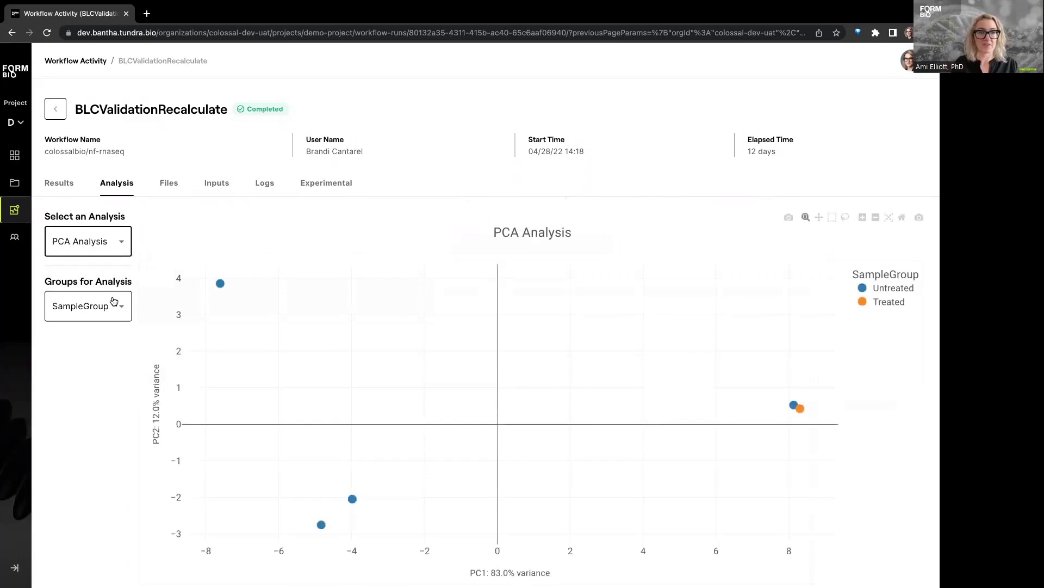
{"action": "left_click", "coordinate": [114, 308]}
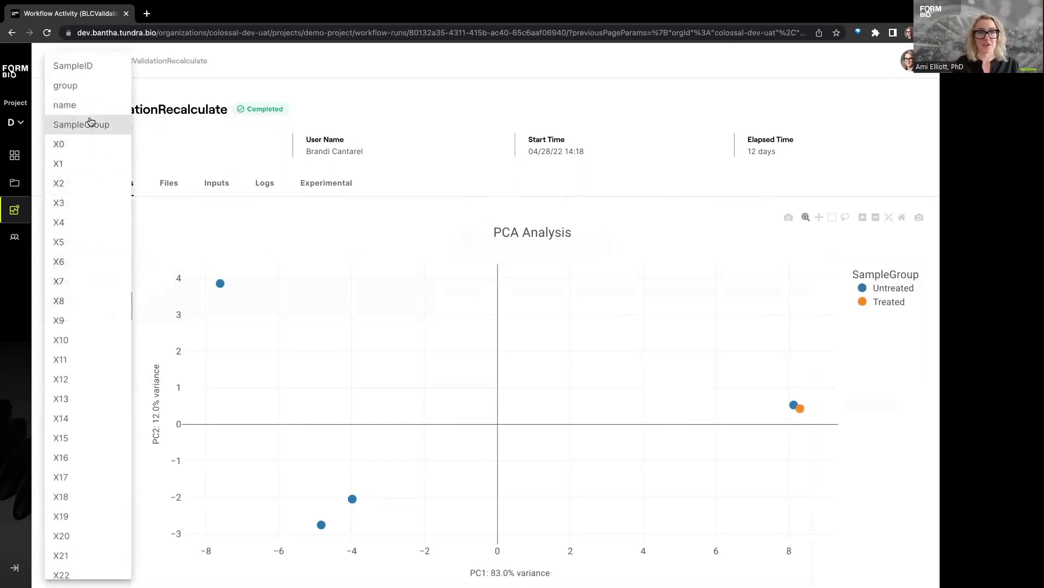
{"action": "left_click", "coordinate": [73, 66]}
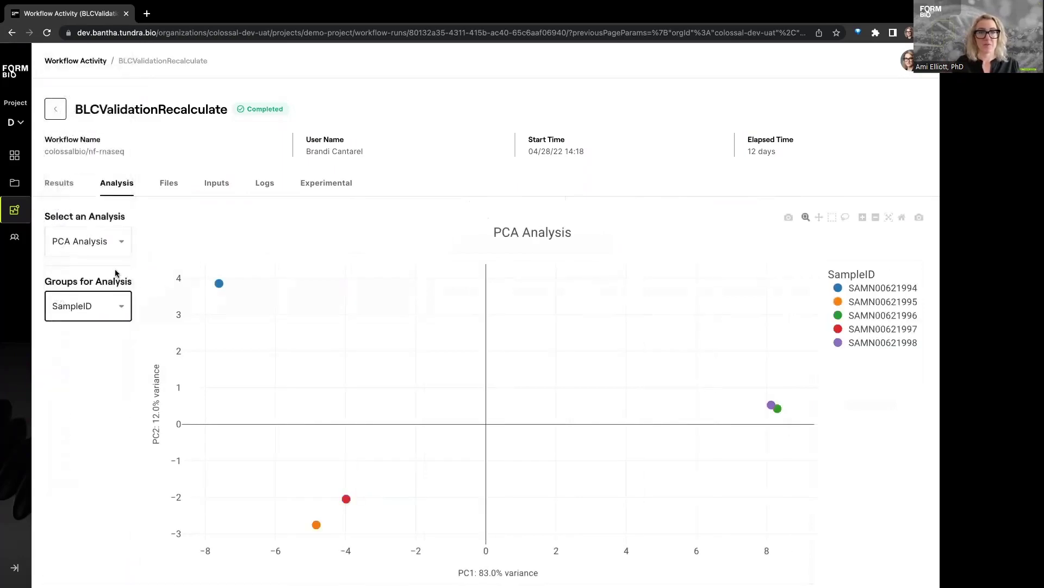
{"action": "left_click", "coordinate": [104, 245]}
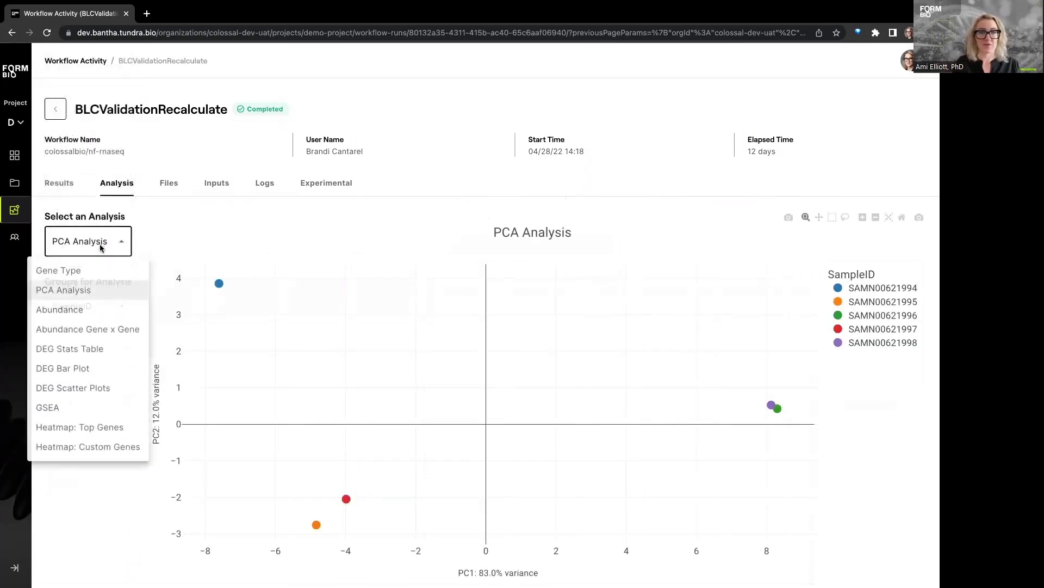
{"action": "left_click", "coordinate": [106, 391]}
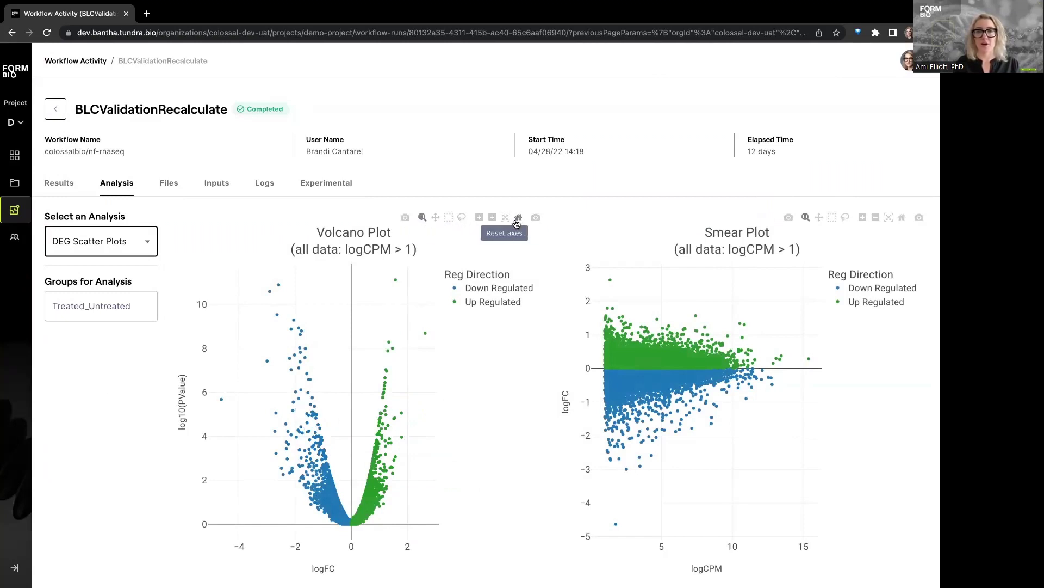
Browse the run's output Files, its Inputs settings and its Logs
{"action": "left_click", "coordinate": [169, 185]}
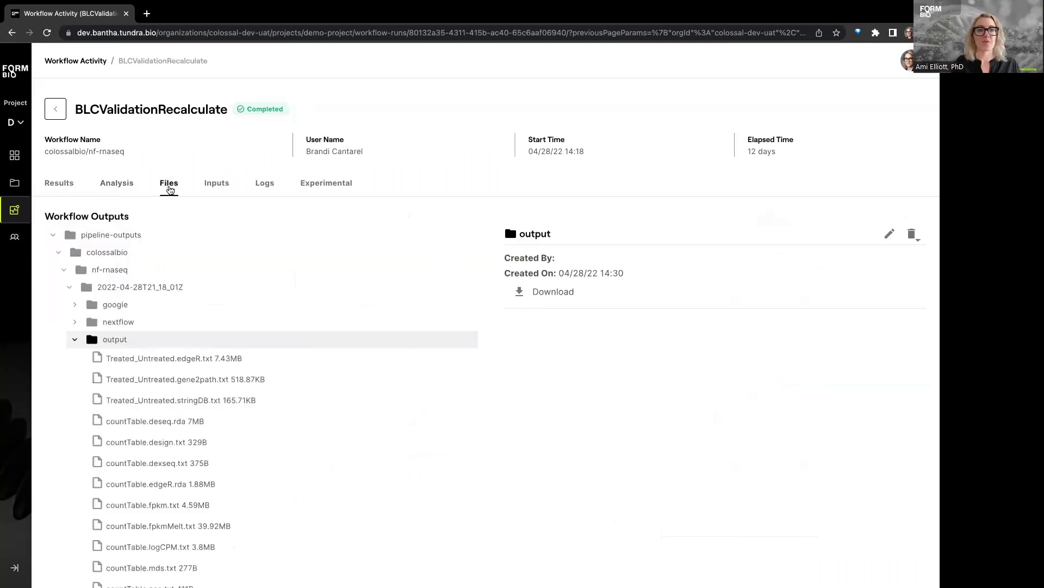
{"action": "left_click", "coordinate": [223, 184]}
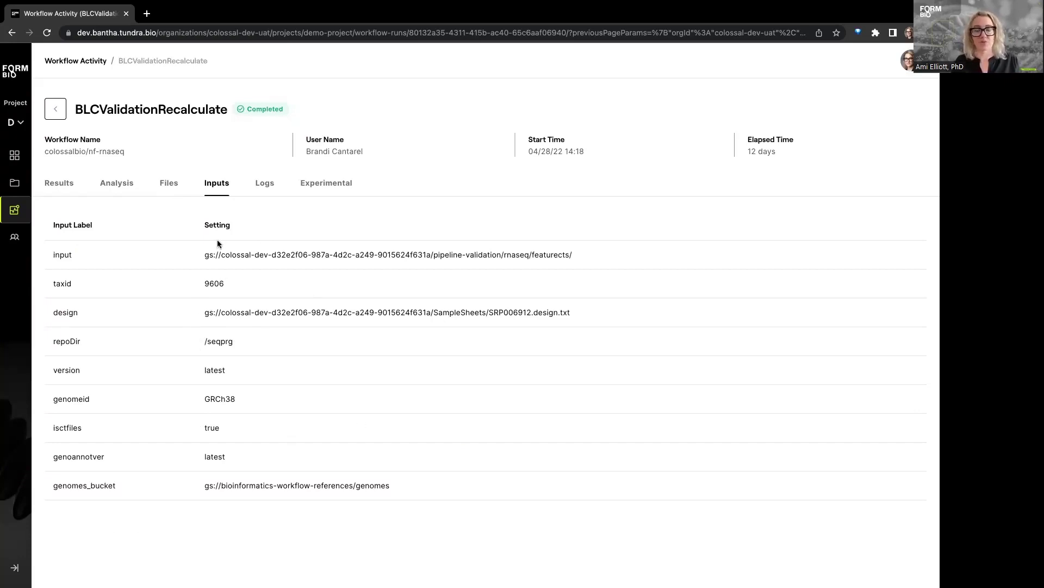
{"action": "left_click", "coordinate": [258, 186]}
Open the Demo Project's Members list and scroll through its 47 members
{"action": "left_click", "coordinate": [14, 237]}
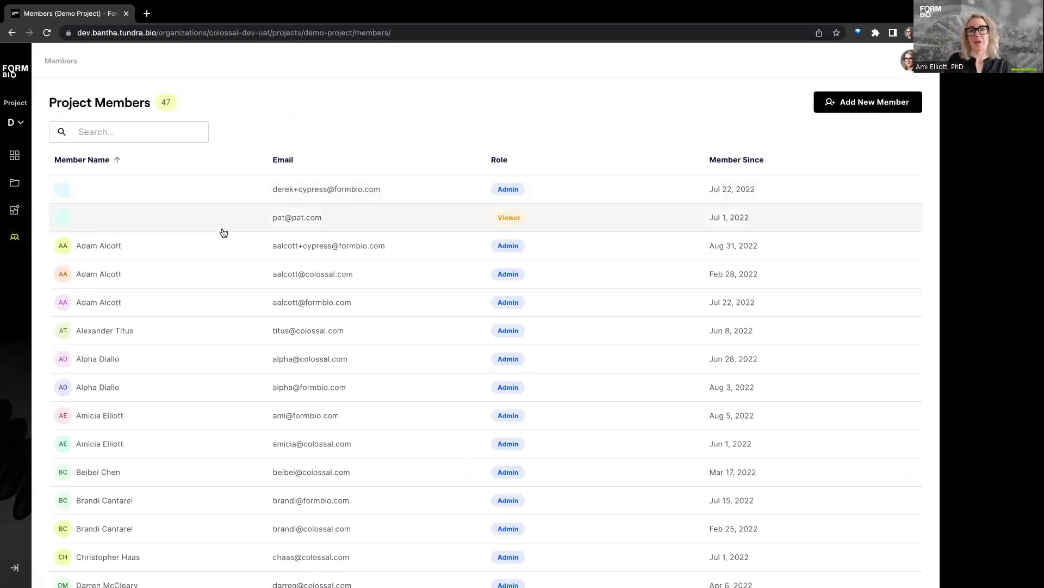
{"action": "scroll", "coordinate": [223, 232], "scroll_direction": "down", "scroll_amount": 1}
{"action": "scroll", "coordinate": [220, 231], "scroll_direction": "down", "scroll_amount": 4}
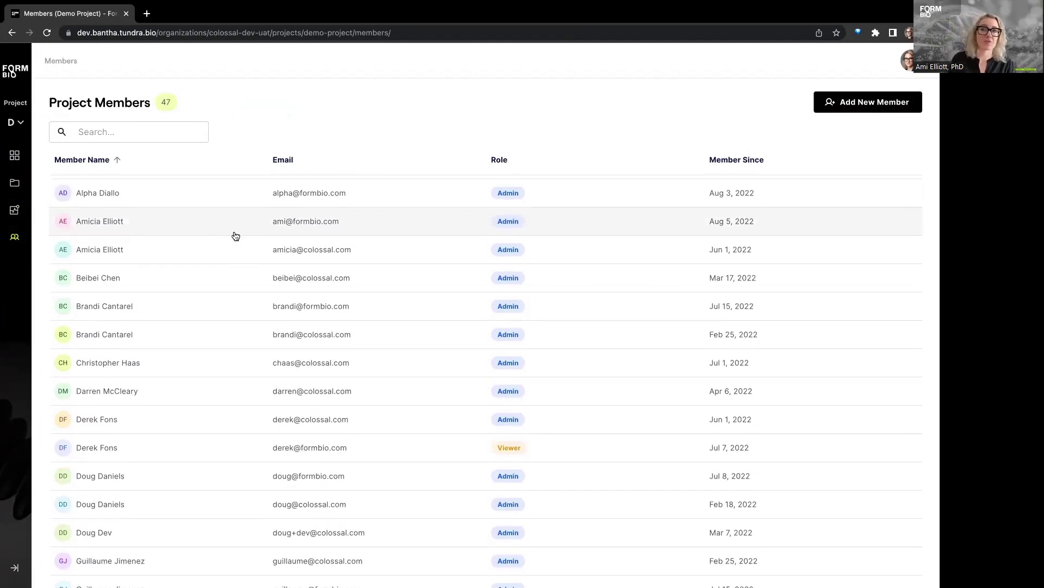
{"action": "scroll", "coordinate": [327, 273], "scroll_direction": "down", "scroll_amount": 3}
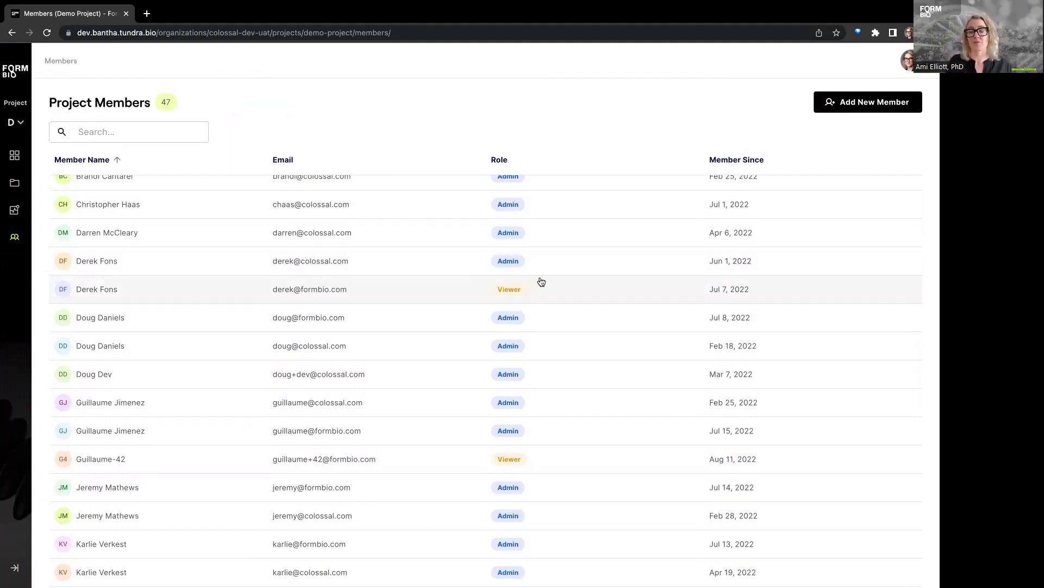
Check the Add New Member role options, leave Viewer selected, and close without adding anyone
{"action": "left_click", "coordinate": [856, 106]}
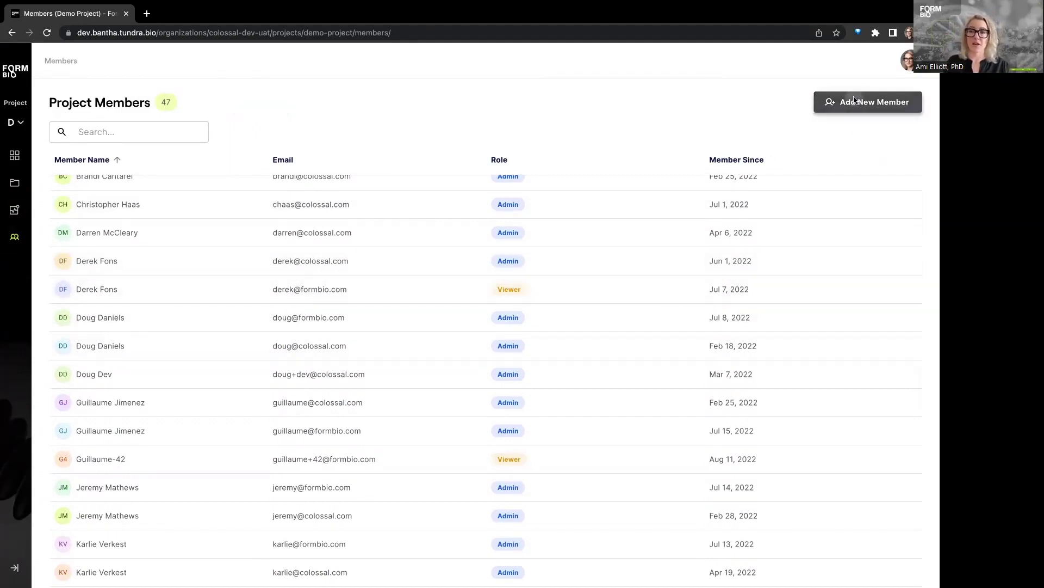
{"action": "left_click", "coordinate": [604, 321]}
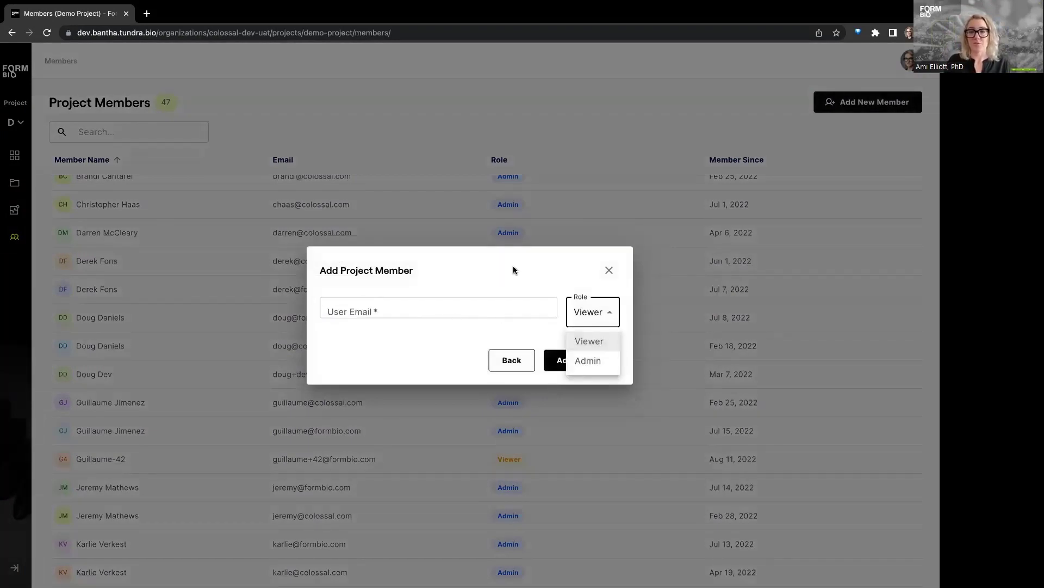
{"action": "left_click", "coordinate": [585, 263]}
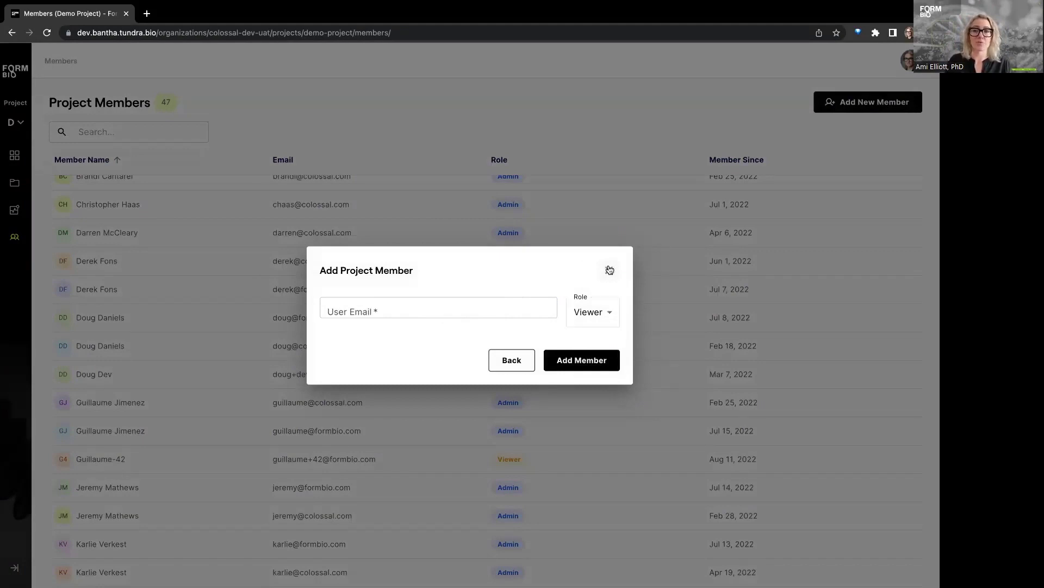
{"action": "left_click", "coordinate": [610, 269]}
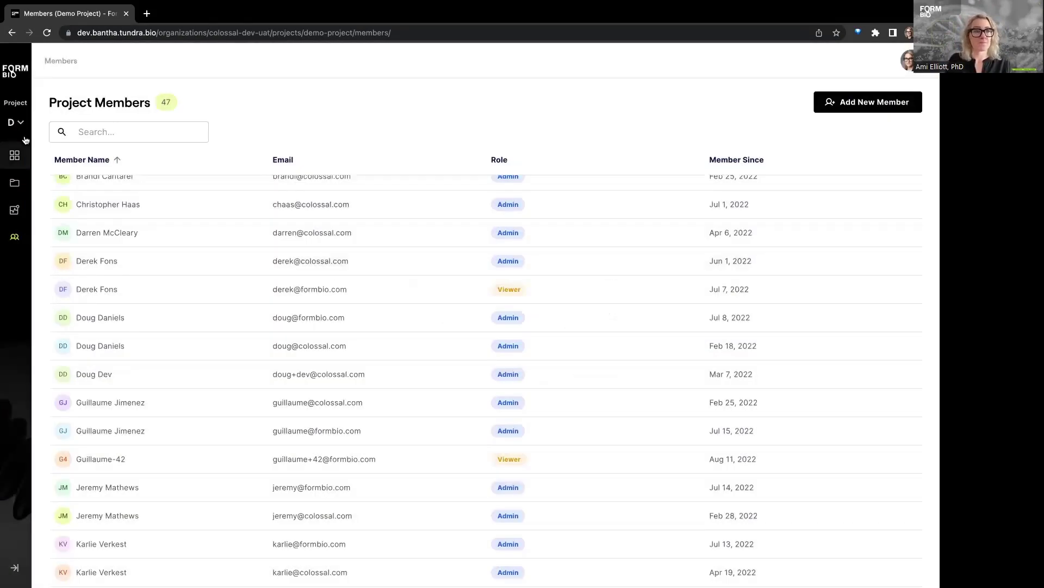